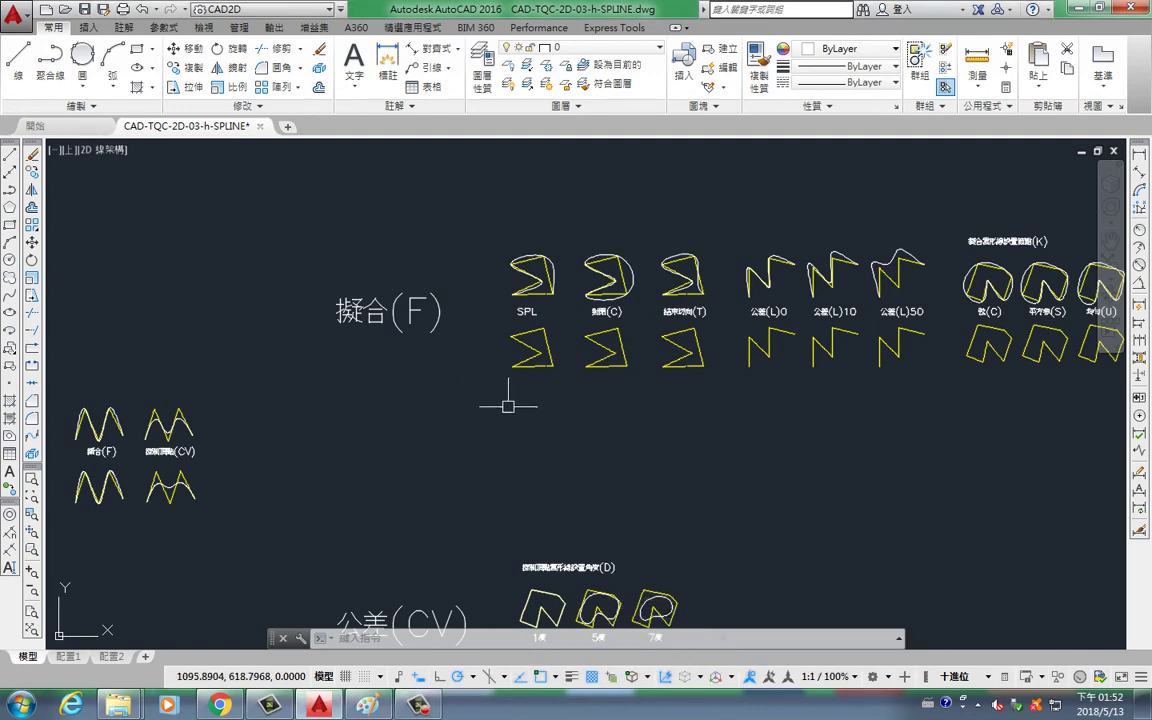
Pan and zoom across the sample groups, ending centred on the SPL samples.
{"action": "middle_click_drag", "start_coordinate": [629, 392], "coordinate": [401, 420]}
{"action": "scroll", "coordinate": [491, 419], "scroll_direction": "down", "scroll_amount": 1}
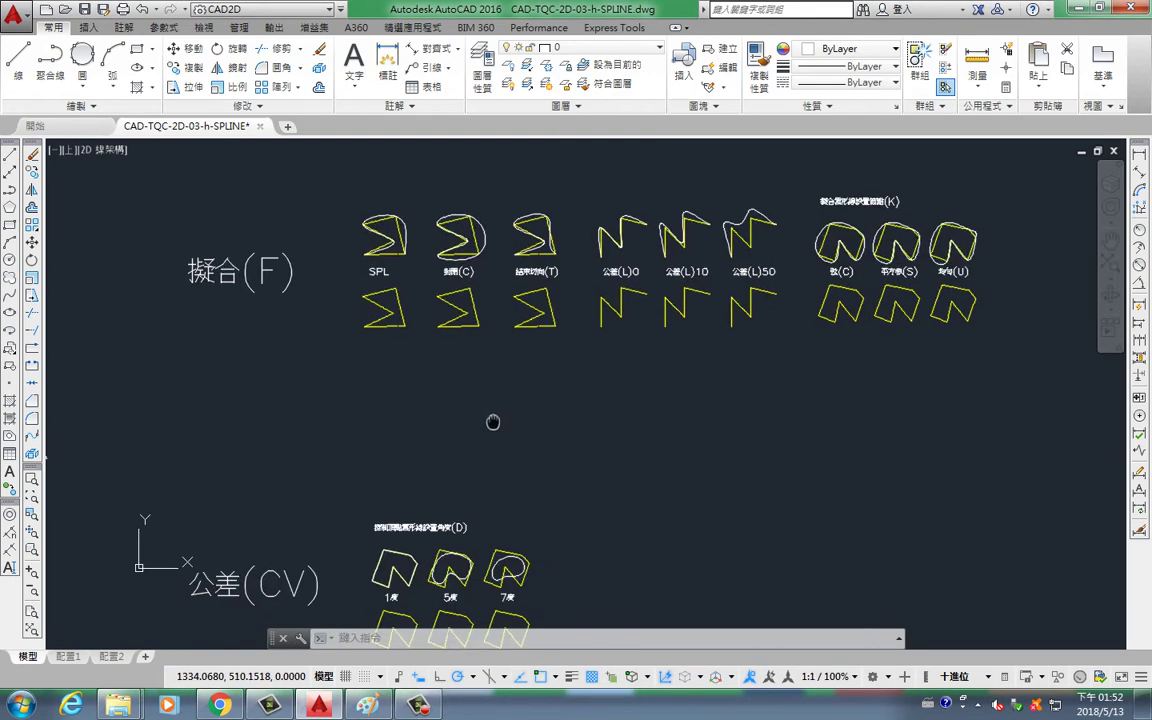
{"action": "scroll", "coordinate": [483, 391], "scroll_direction": "down", "scroll_amount": 2}
{"action": "scroll", "coordinate": [500, 443], "scroll_direction": "up", "scroll_amount": 1}
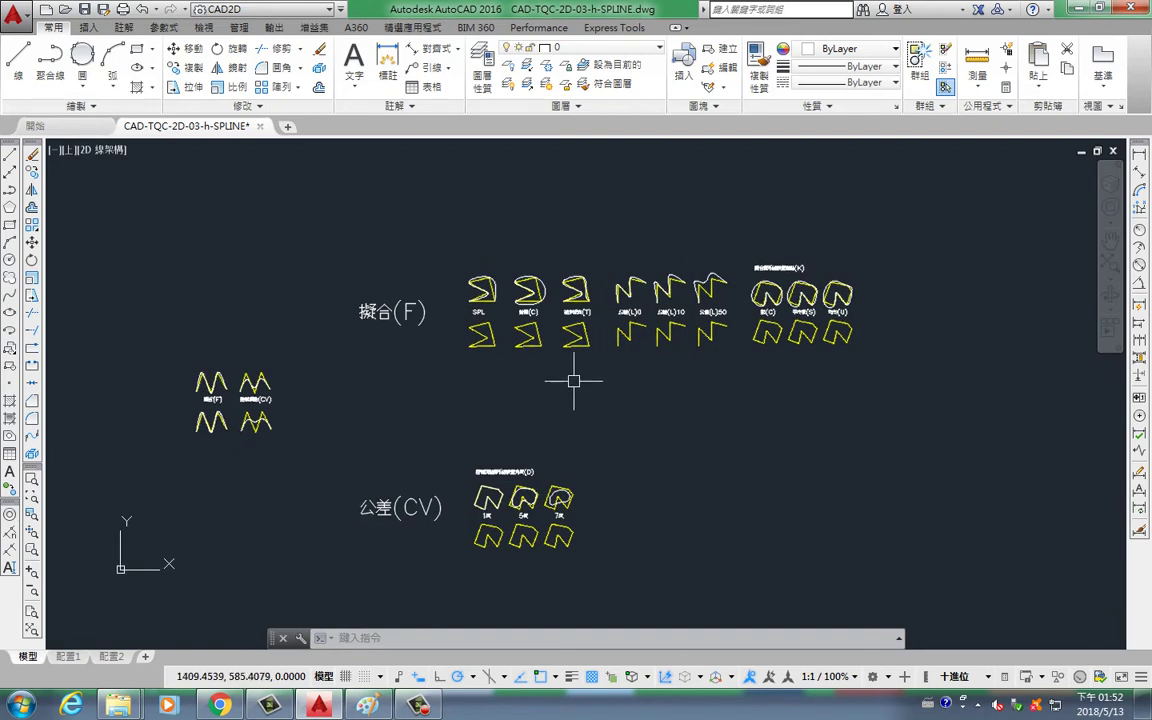
{"action": "middle_click_drag", "start_coordinate": [573, 381], "coordinate": [488, 405]}
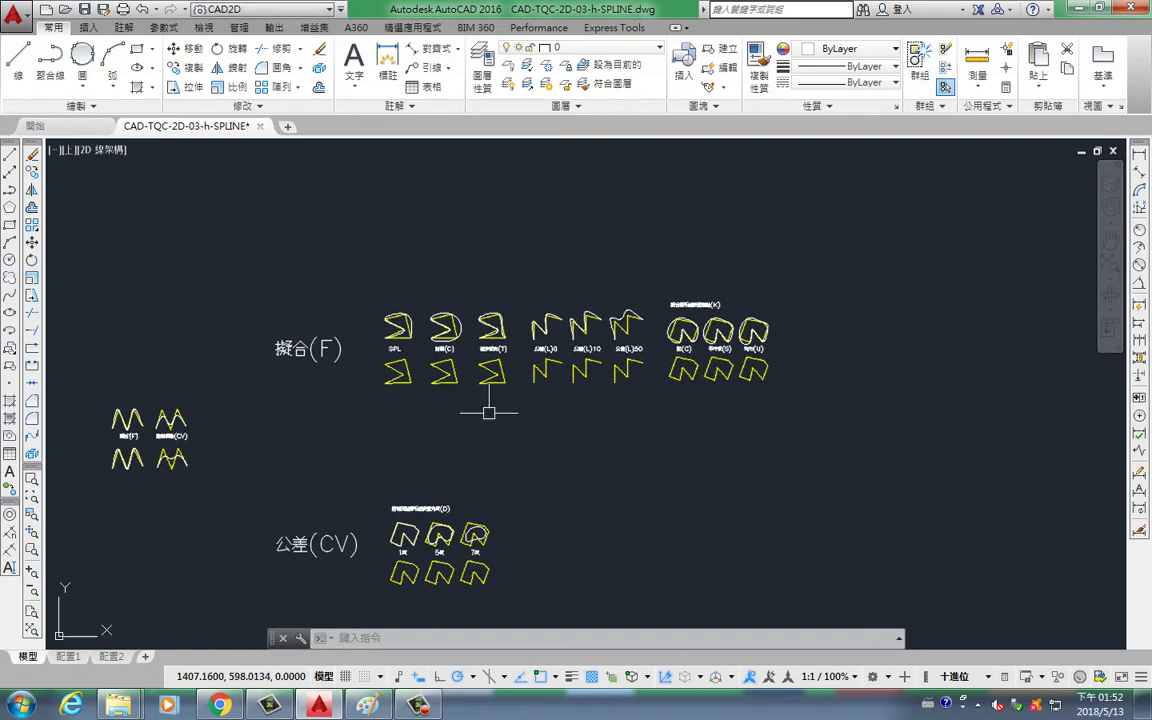
{"action": "scroll", "coordinate": [488, 405], "scroll_direction": "up", "scroll_amount": 2}
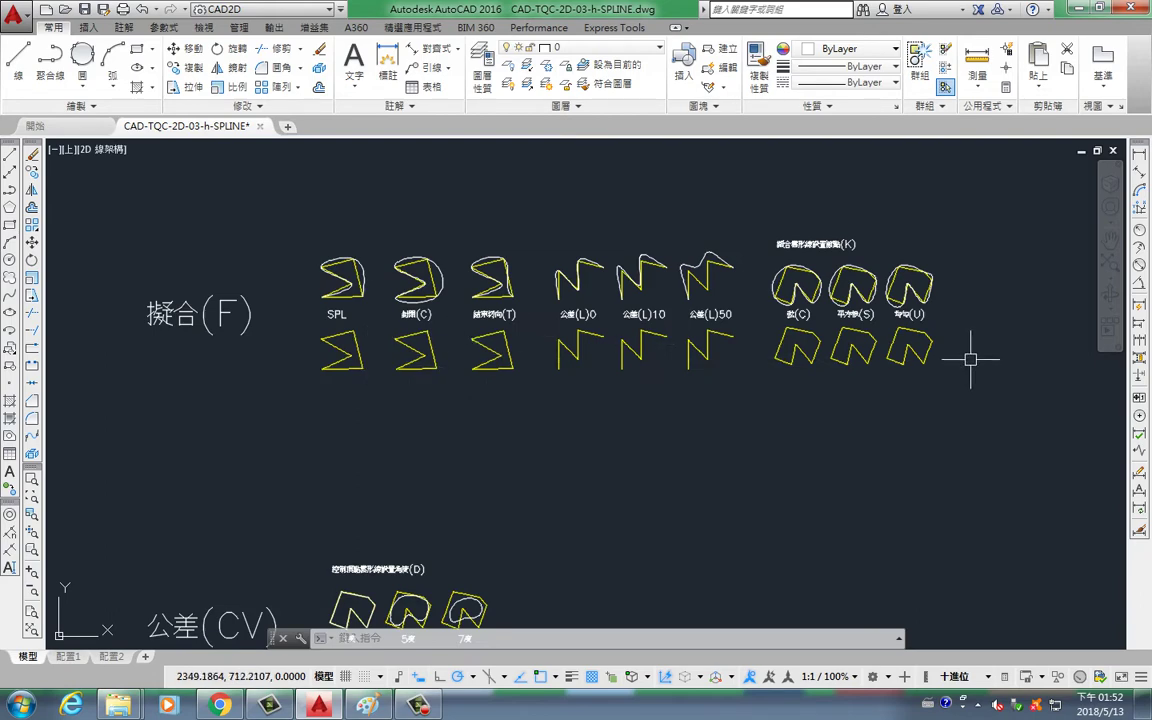
{"action": "middle_click_drag", "start_coordinate": [578, 416], "coordinate": [658, 426]}
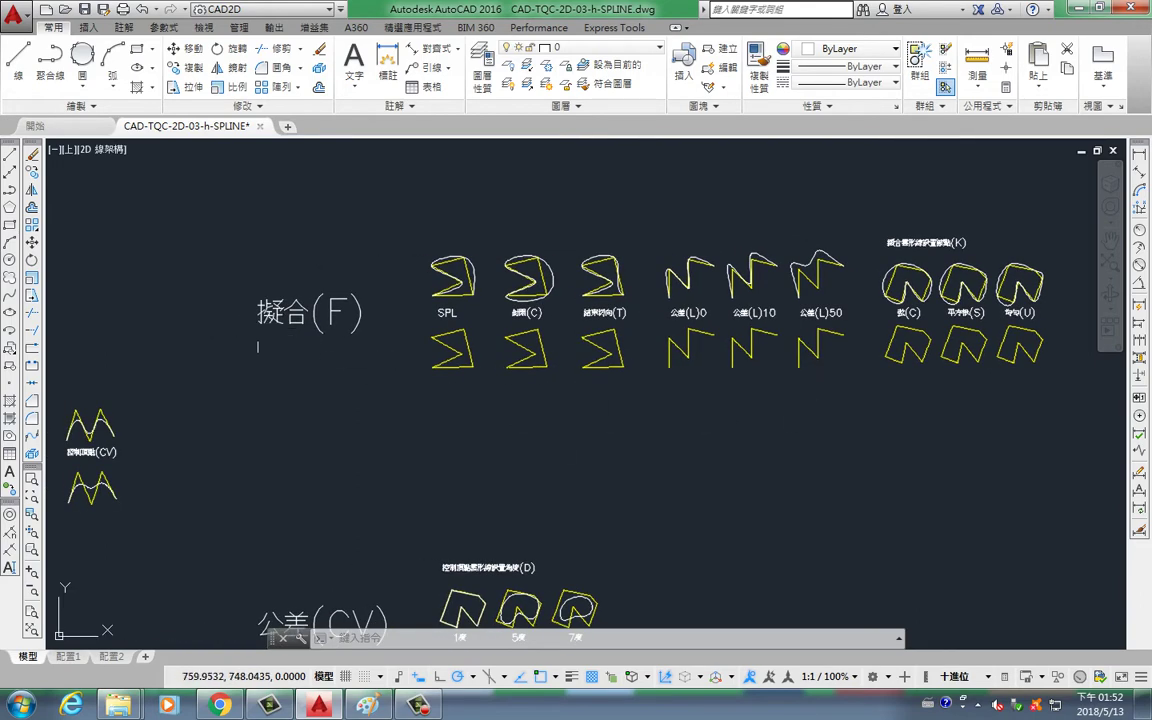
{"action": "middle_click_drag", "start_coordinate": [257, 347], "coordinate": [533, 326]}
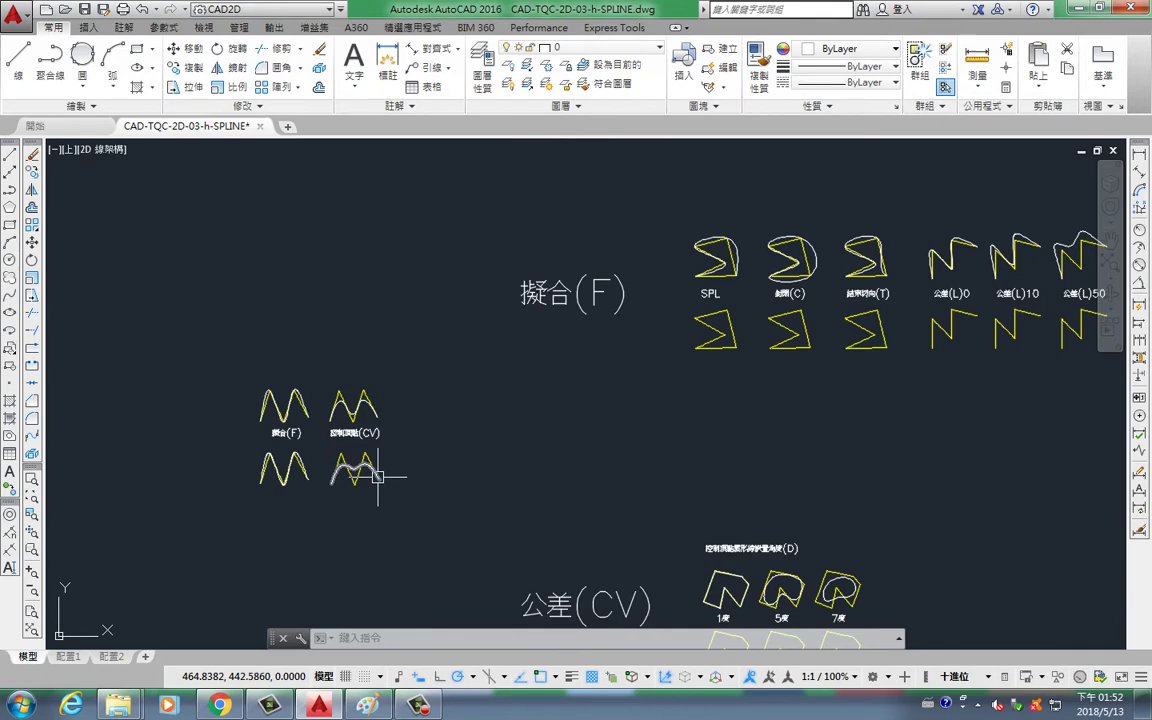
{"action": "middle_click_drag", "start_coordinate": [818, 378], "coordinate": [423, 394]}
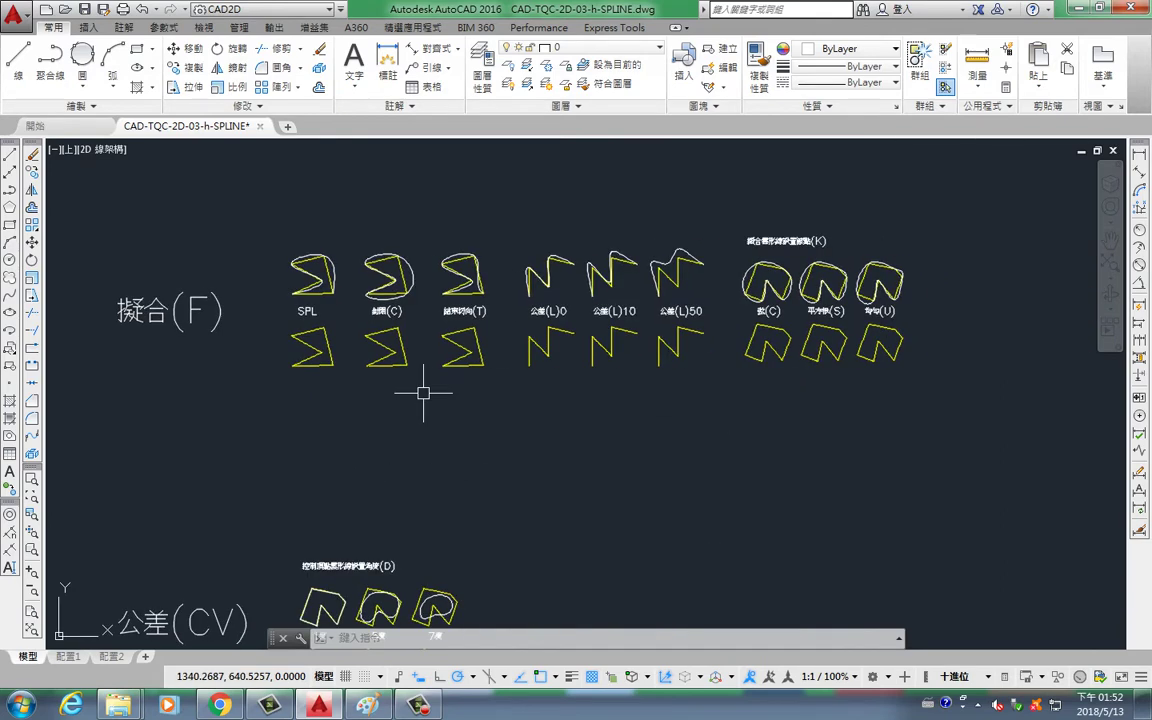
{"action": "scroll", "coordinate": [296, 335], "scroll_direction": "up", "scroll_amount": 2}
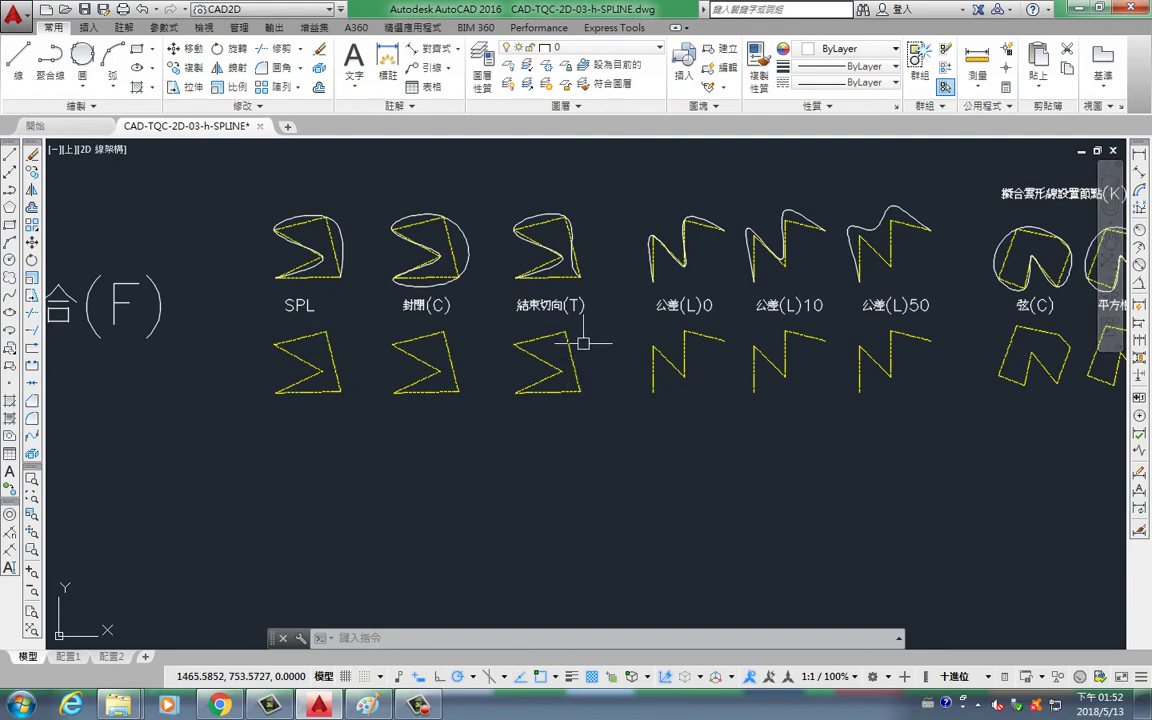
{"action": "middle_click_drag", "start_coordinate": [746, 360], "coordinate": [514, 366]}
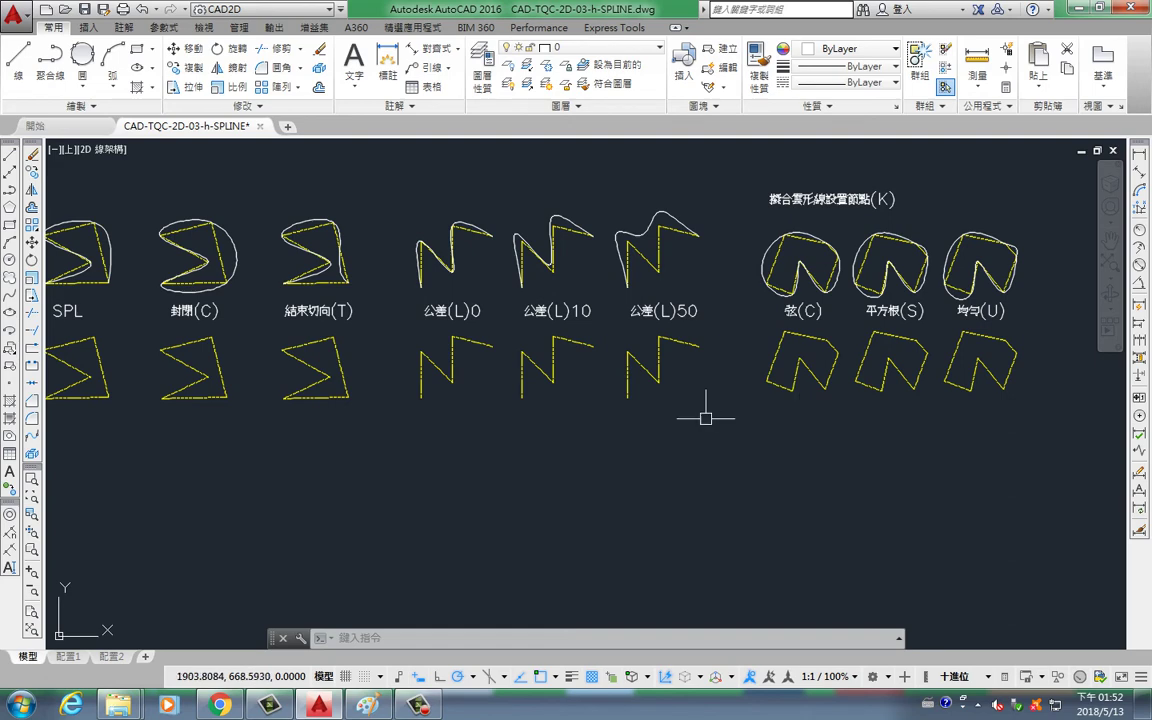
{"action": "middle_click_drag", "start_coordinate": [335, 391], "coordinate": [617, 404]}
{"action": "scroll", "coordinate": [505, 389], "scroll_direction": "up", "scroll_amount": 2}
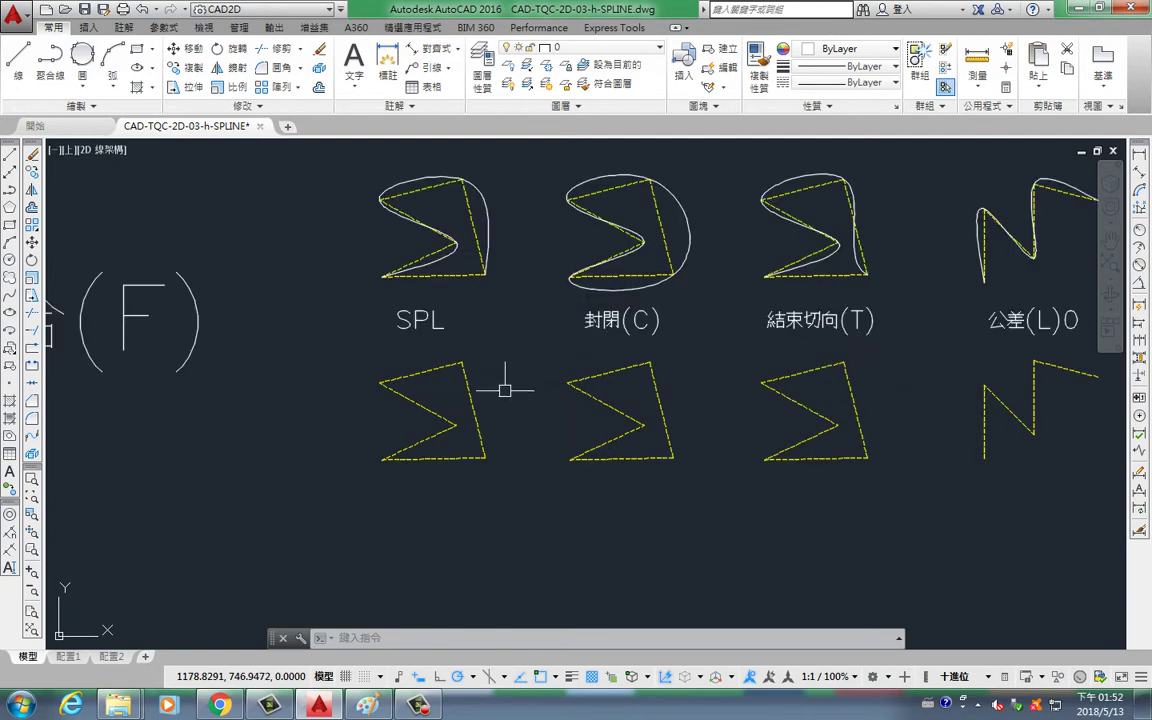
{"action": "middle_click_drag", "start_coordinate": [503, 384], "coordinate": [417, 346]}
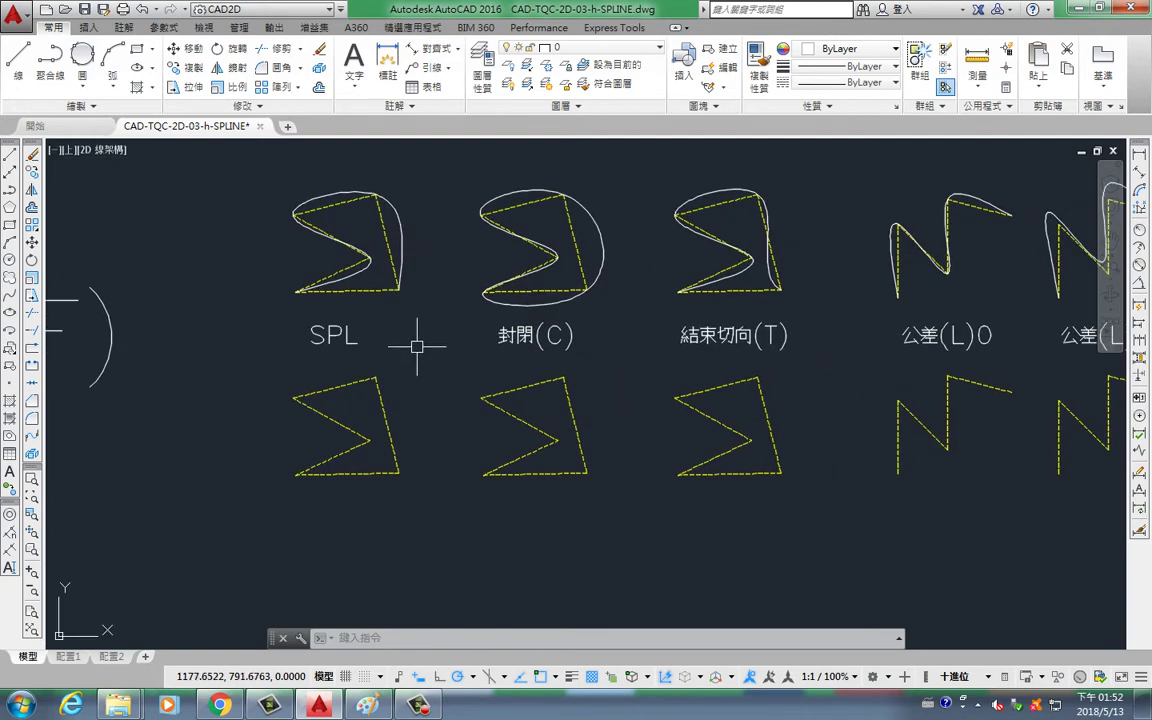
Trace an open Fit-method spline through the five vertices of the lower SPL Σ.
{"action": "type", "text": "sp"}
{"action": "key", "text": "Return"}
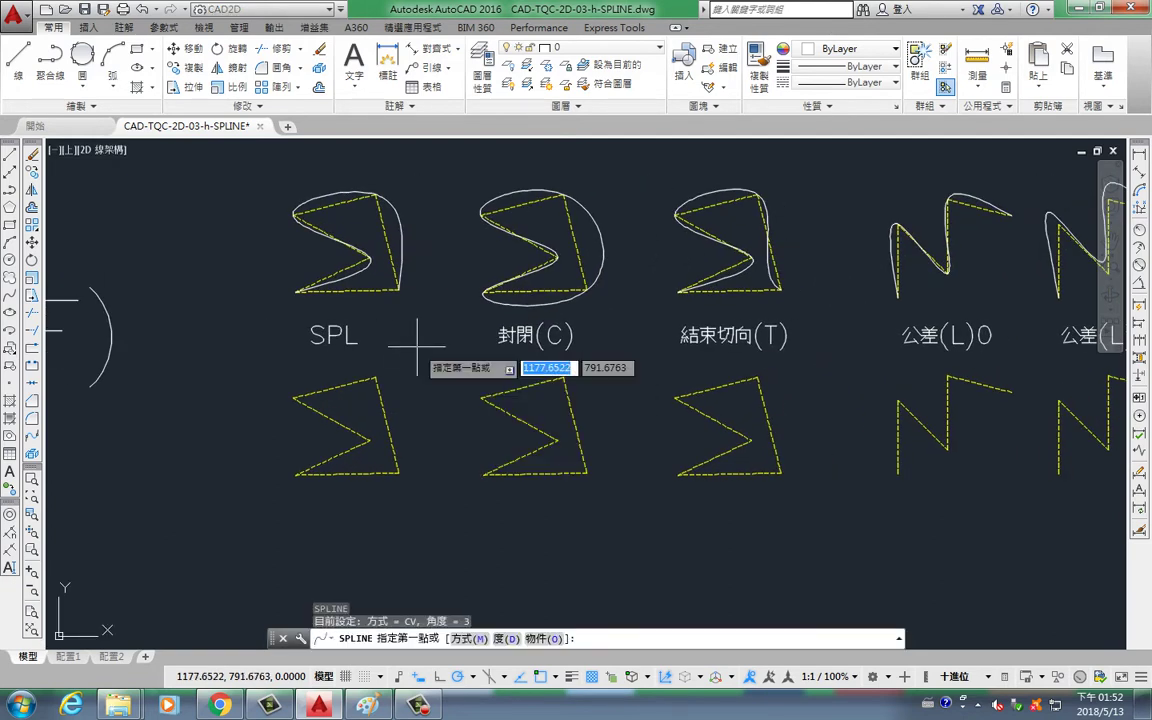
{"action": "type", "text": "m"}
{"action": "key", "text": "Return"}
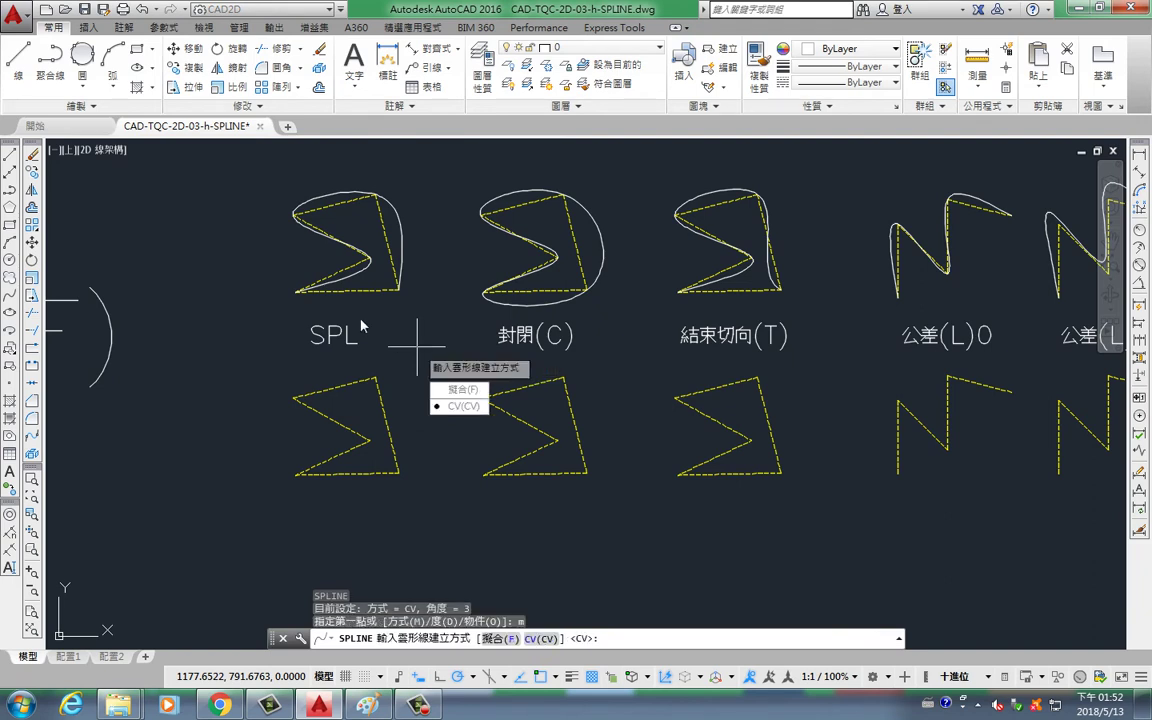
{"action": "left_click", "coordinate": [461, 390]}
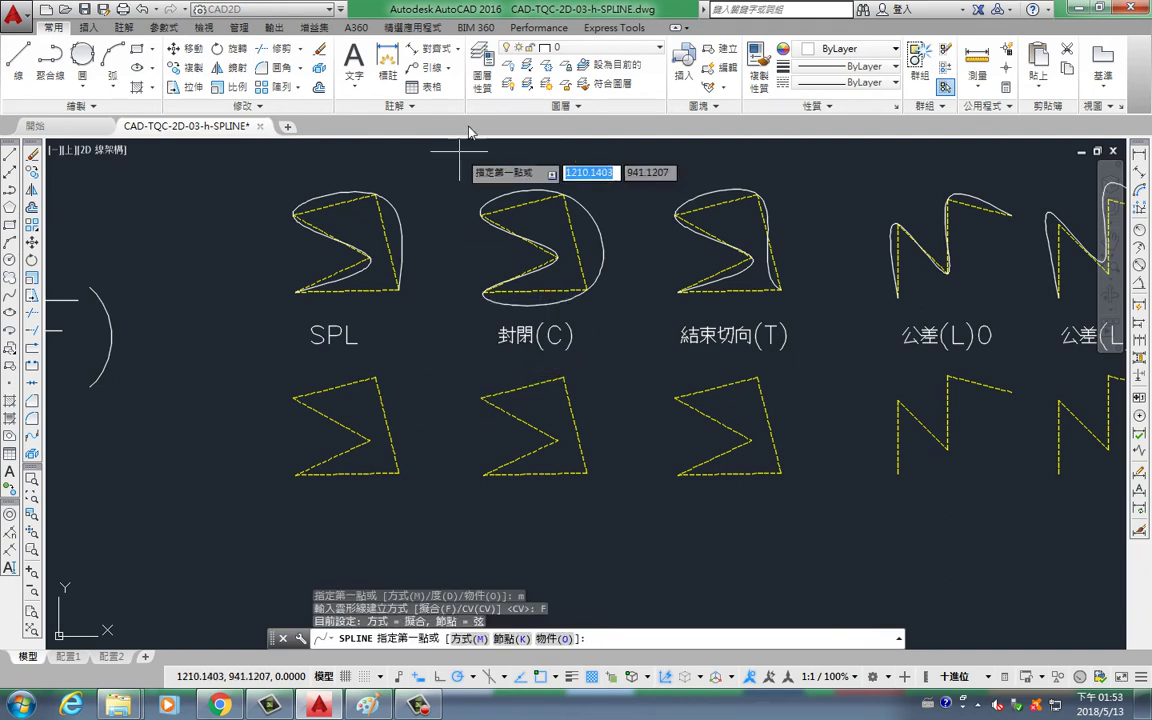
{"action": "left_click", "coordinate": [296, 474]}
{"action": "left_click", "coordinate": [362, 440]}
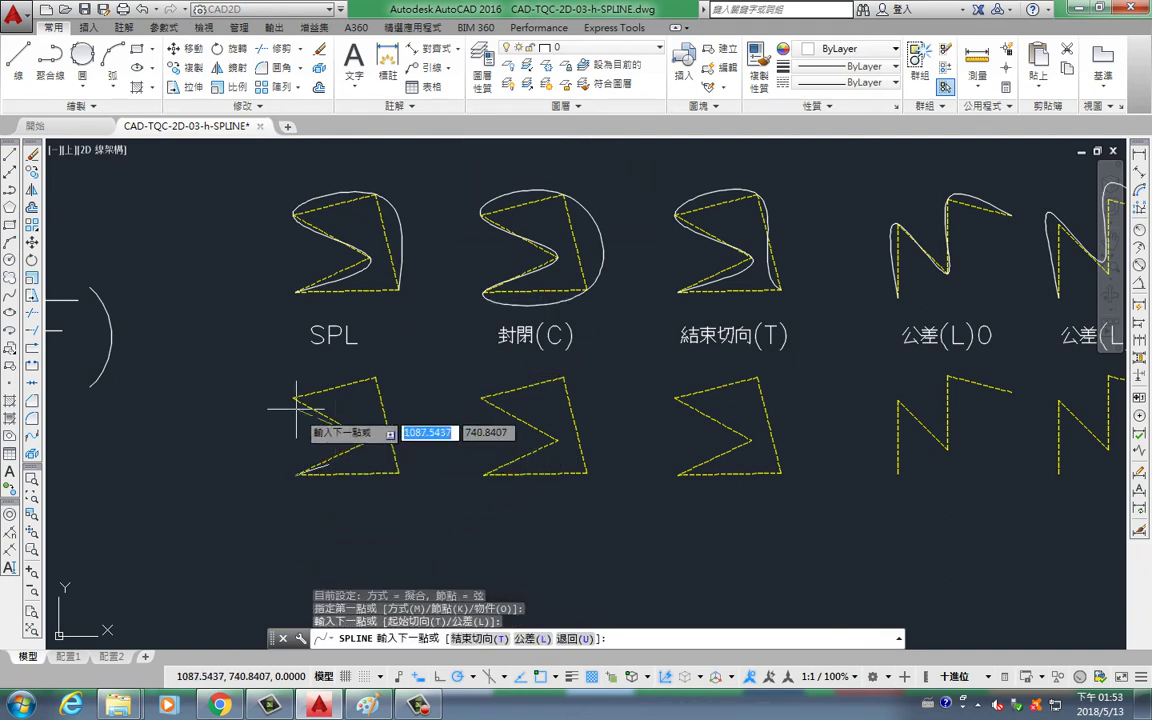
{"action": "left_click", "coordinate": [294, 397]}
{"action": "left_click", "coordinate": [376, 379]}
{"action": "left_click", "coordinate": [399, 468]}
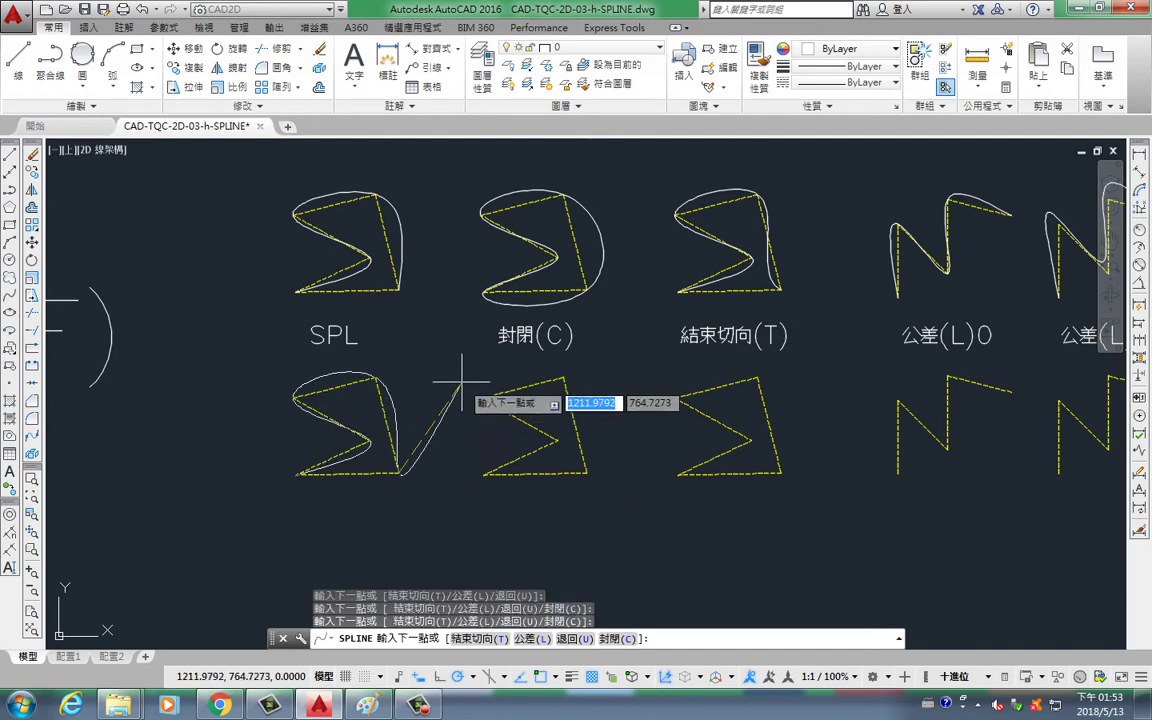
{"action": "key", "text": "Return"}
Trace a closed spline through the four vertices of the lower 封閉(C) Σ.
{"action": "middle_click_drag", "start_coordinate": [409, 397], "coordinate": [369, 385]}
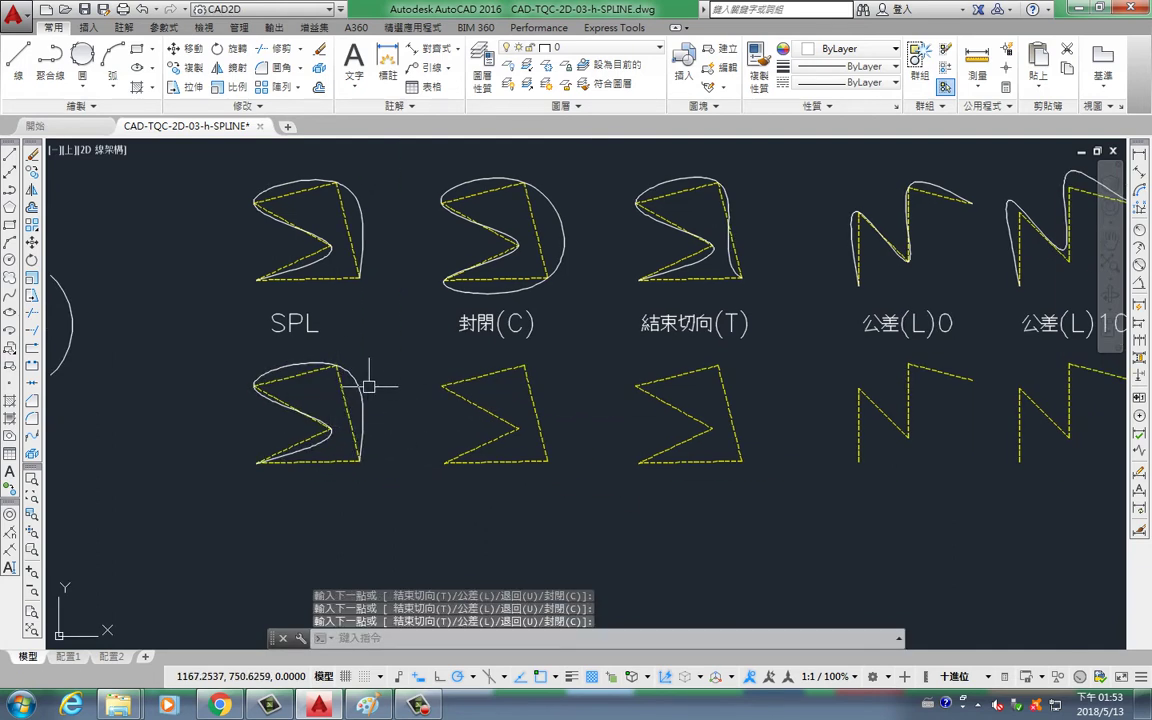
{"action": "key", "text": "Return"}
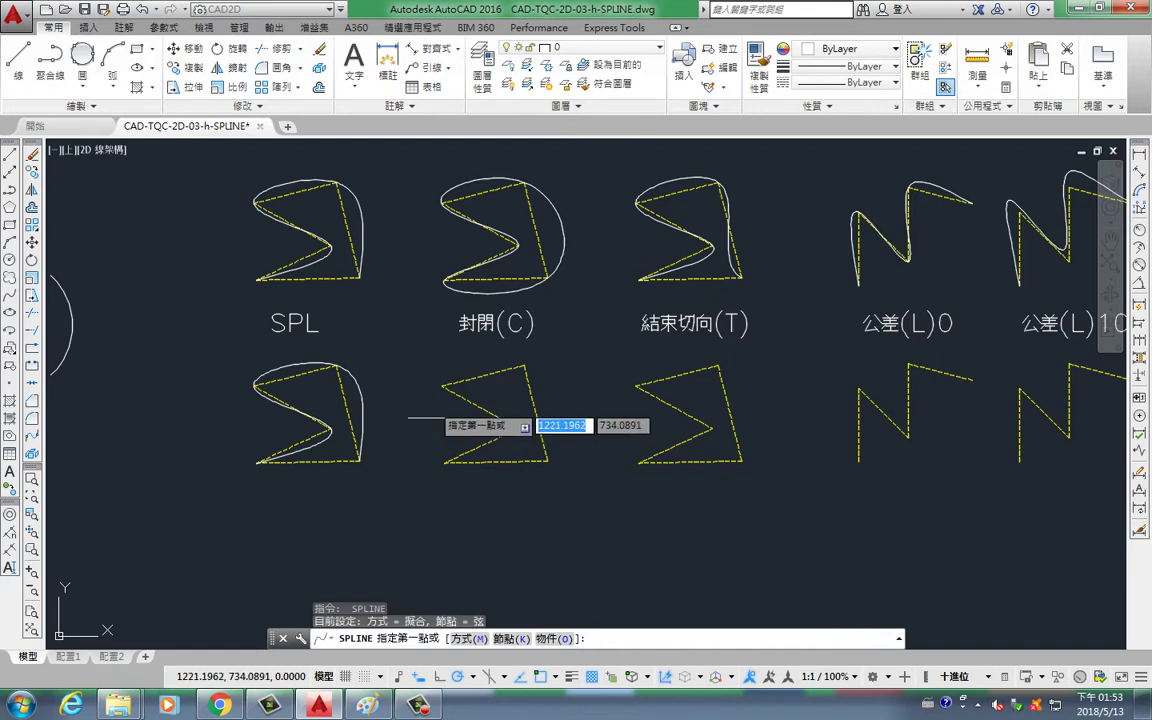
{"action": "left_click", "coordinate": [445, 463]}
{"action": "left_click", "coordinate": [518, 427]}
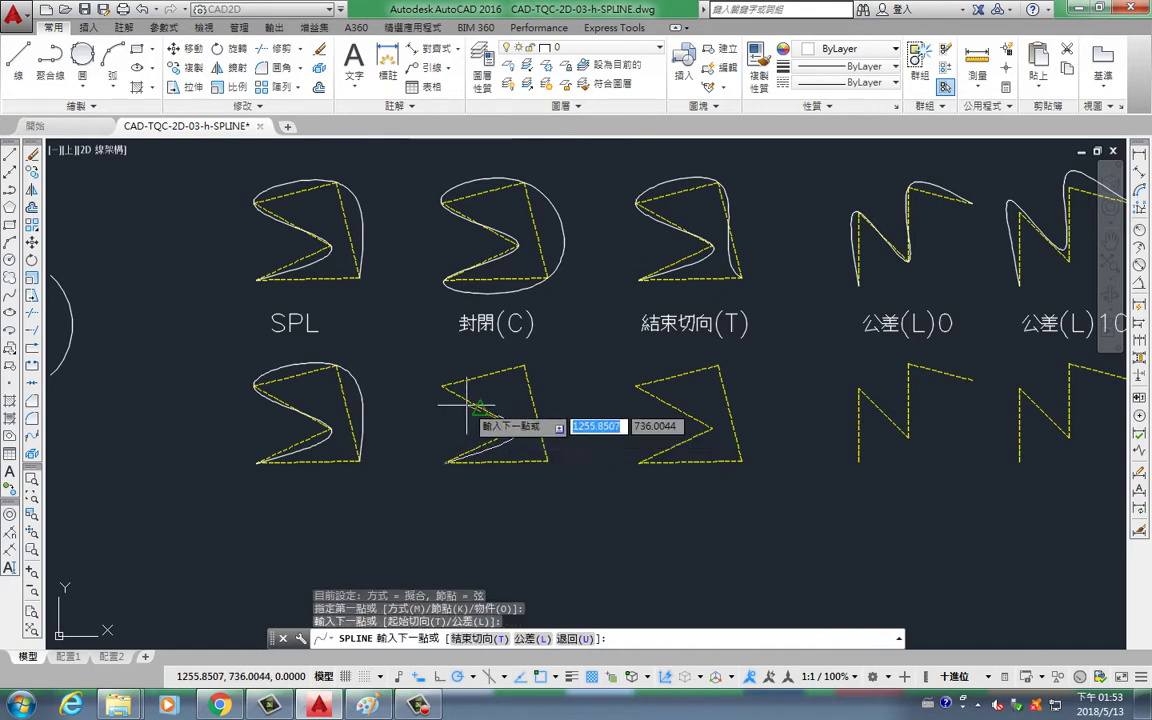
{"action": "left_click", "coordinate": [443, 386]}
{"action": "left_click", "coordinate": [527, 367]}
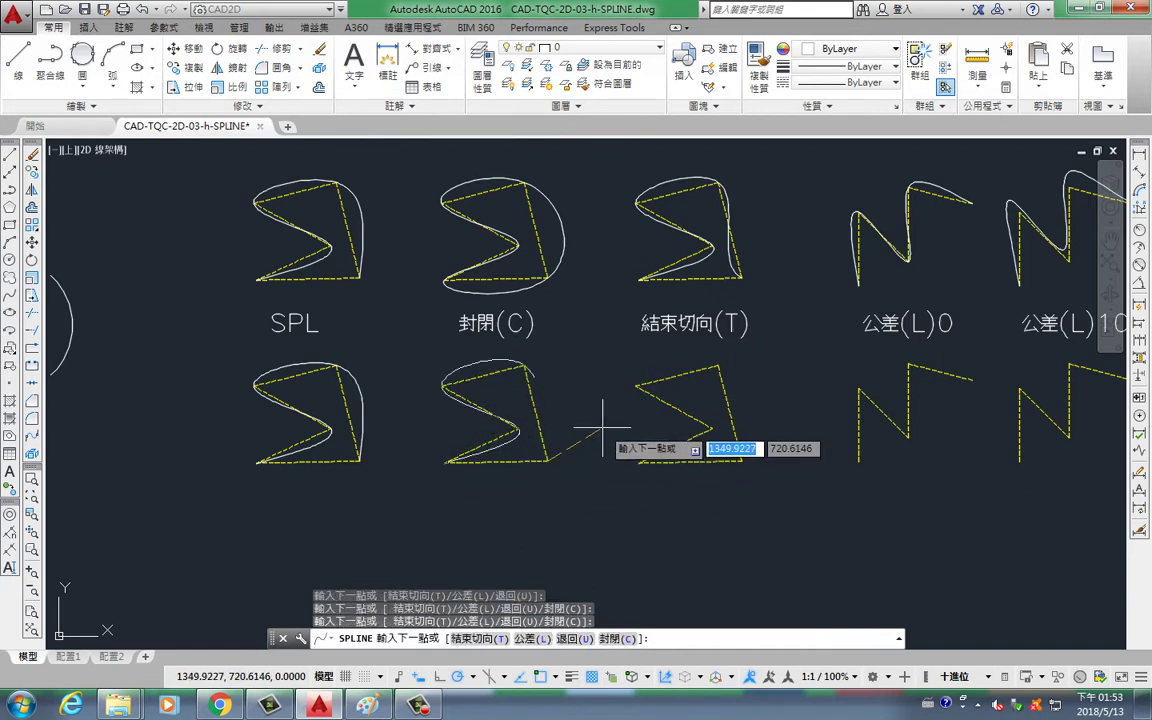
{"action": "type", "text": "c"}
{"action": "key", "text": "Return"}
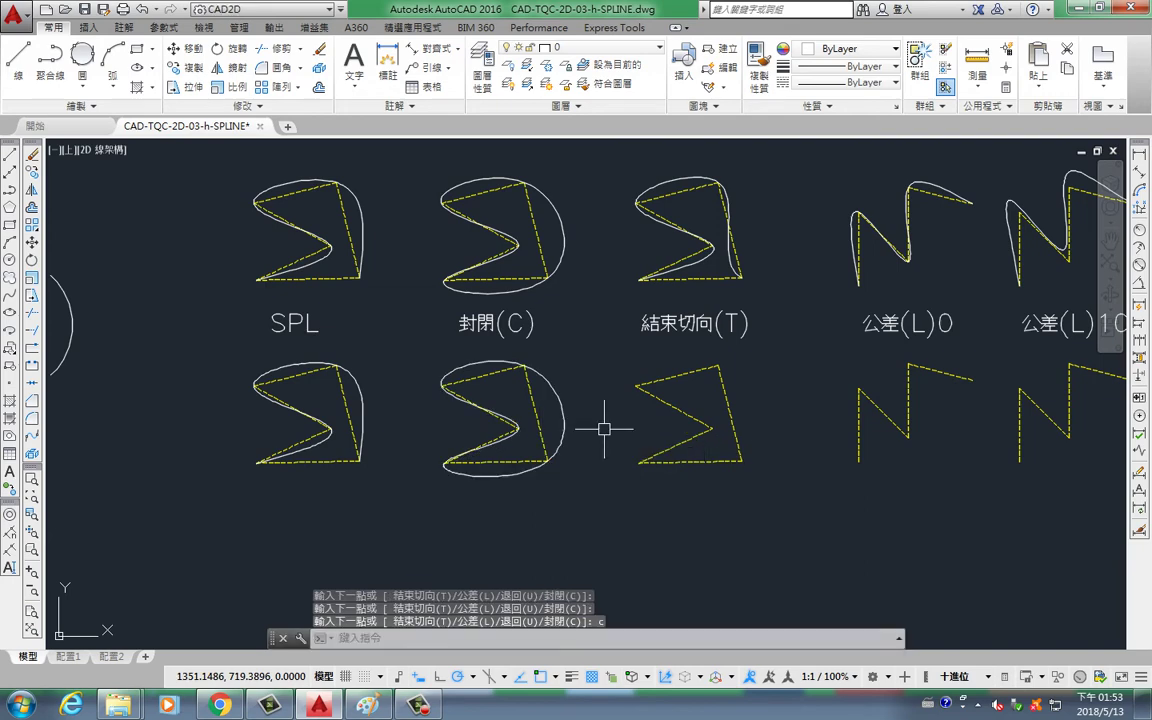
{"action": "mouse_move", "coordinate": [604, 429]}
{"action": "middle_mouse_down"}
{"action": "mouse_move", "coordinate": [545, 419]}
{"action": "mouse_move", "coordinate": [412, 434]}
{"action": "middle_mouse_up"}
Spline through the lower 結束切向(T) Σ's four vertices, finishing with a specified end tangent.
{"action": "key", "text": "Return"}
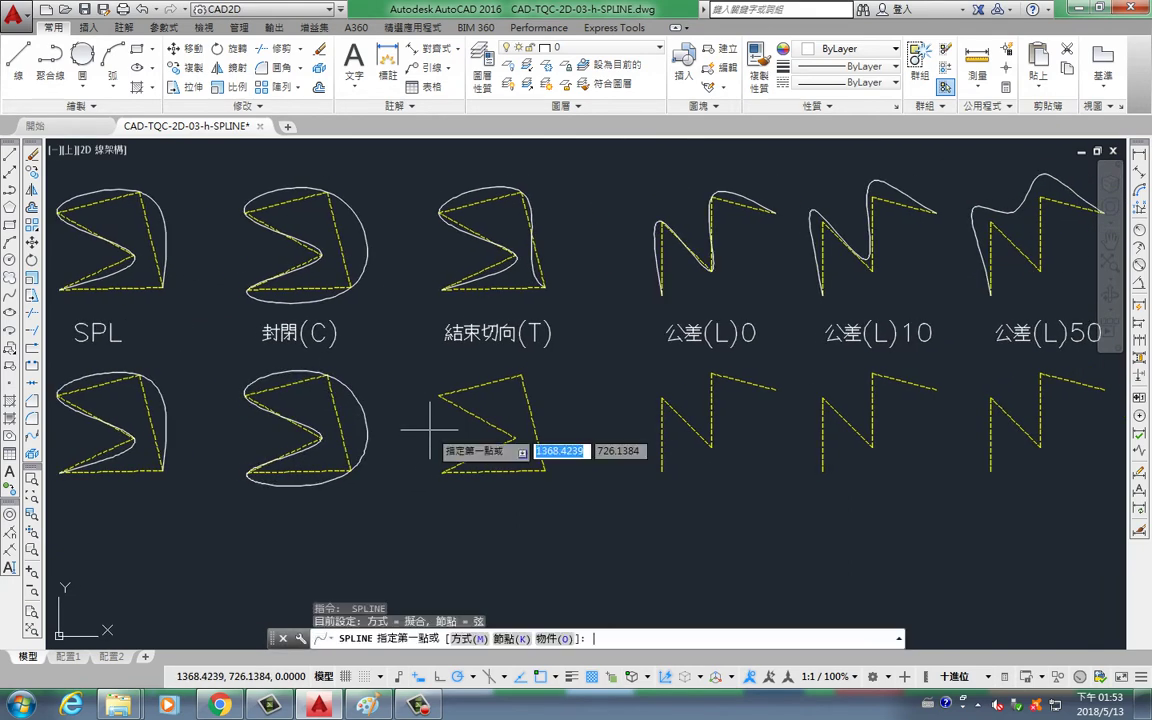
{"action": "left_click", "coordinate": [442, 470]}
{"action": "left_click", "coordinate": [511, 440]}
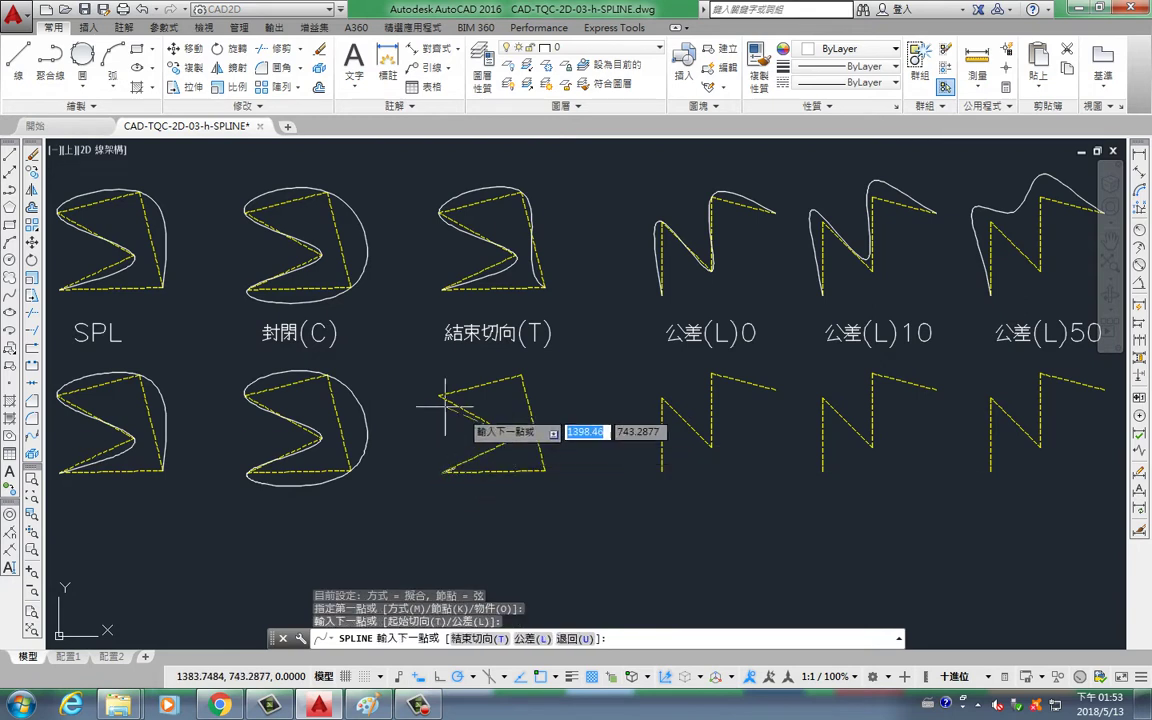
{"action": "left_click", "coordinate": [522, 377]}
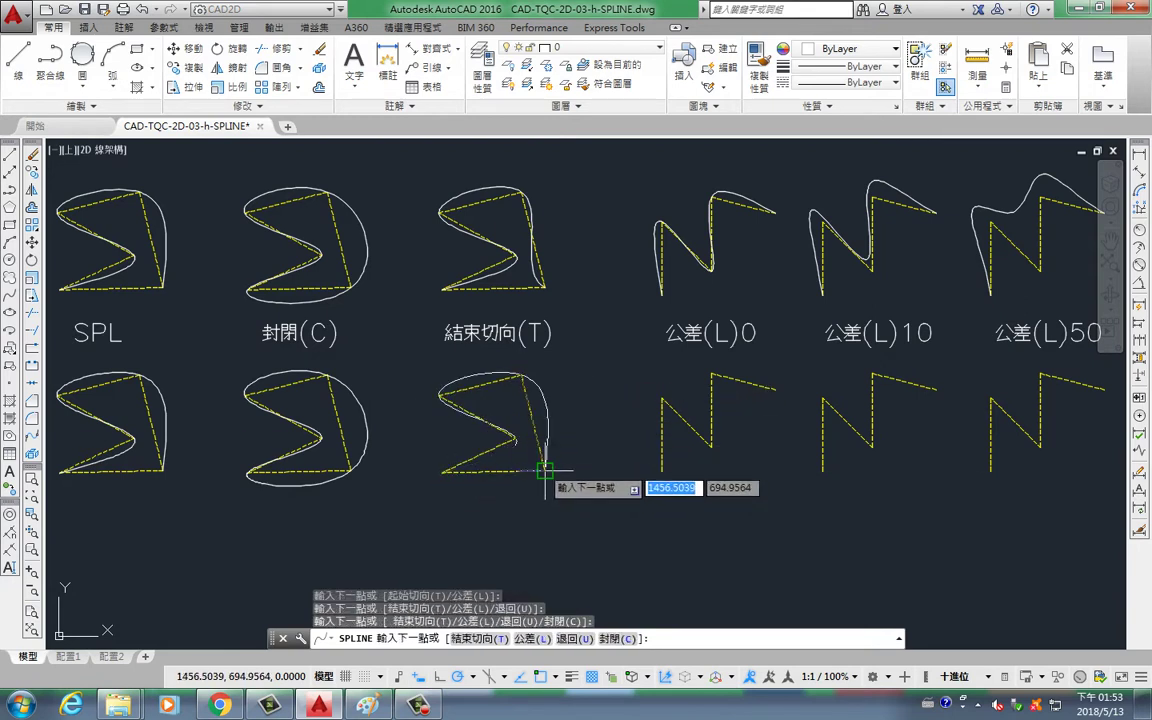
{"action": "left_click", "coordinate": [545, 470]}
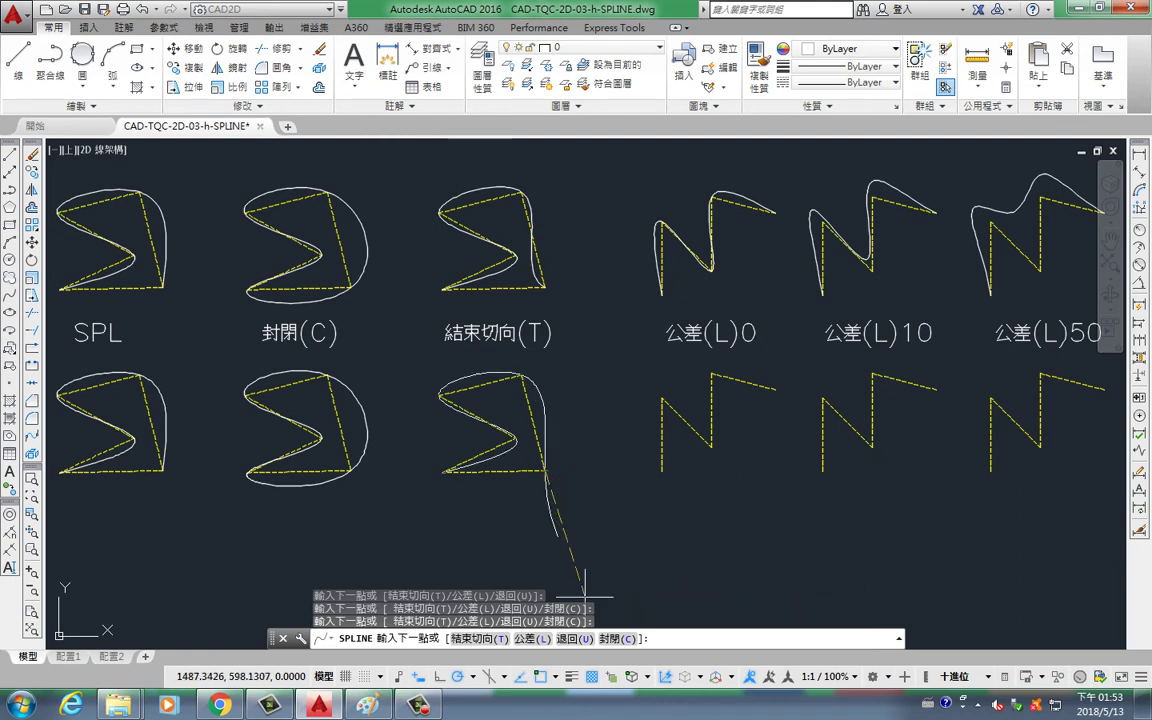
{"action": "type", "text": "t"}
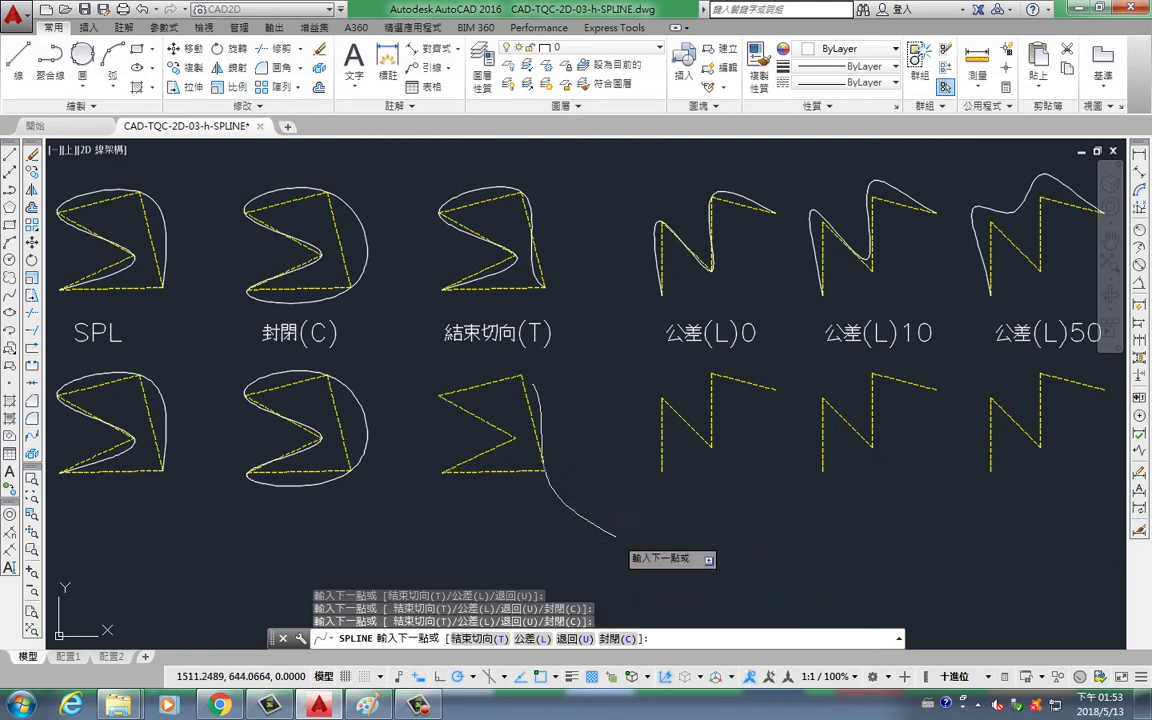
{"action": "key", "text": "Return"}
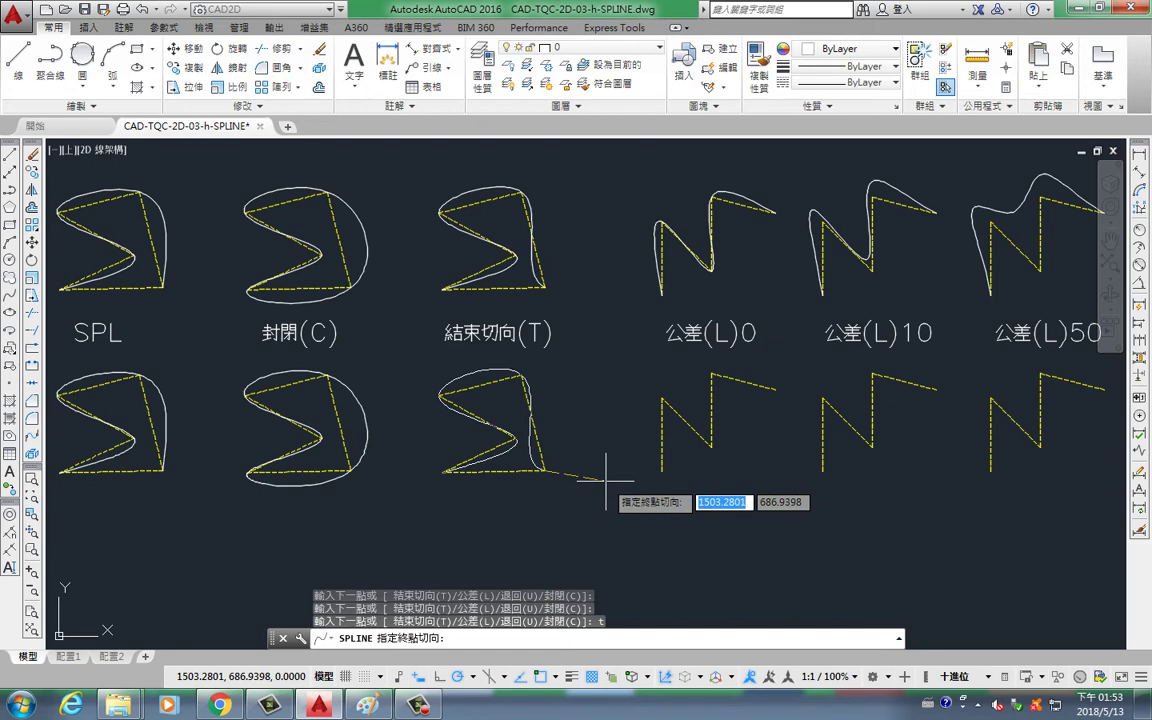
{"action": "left_click", "coordinate": [591, 484]}
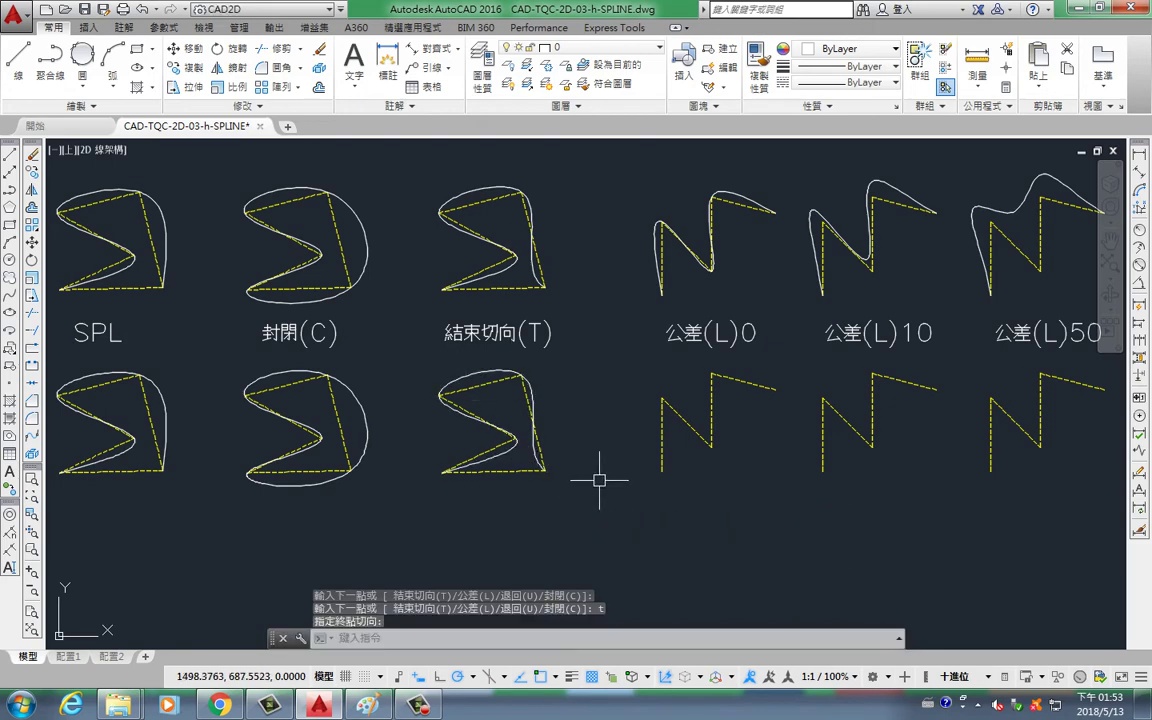
{"action": "middle_click_drag", "start_coordinate": [599, 480], "coordinate": [480, 480]}
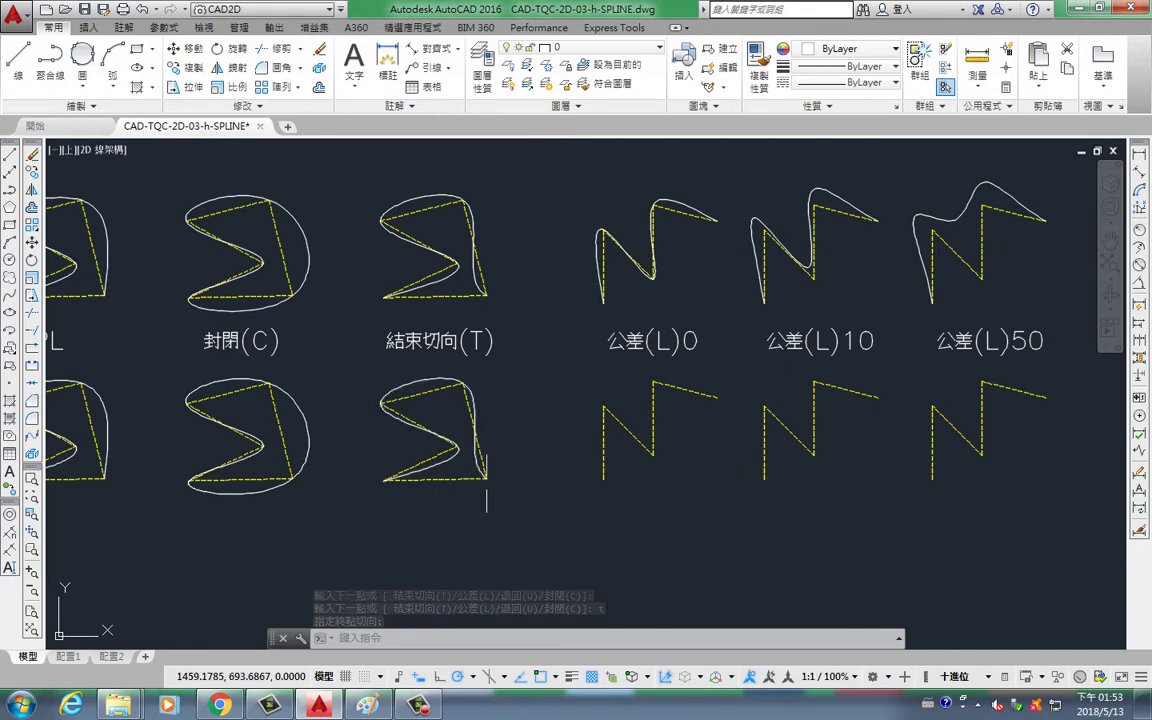
Pan to the 公差(L) tolerance examples and start a new spline.
{"action": "middle_click_drag", "start_coordinate": [492, 487], "coordinate": [666, 480]}
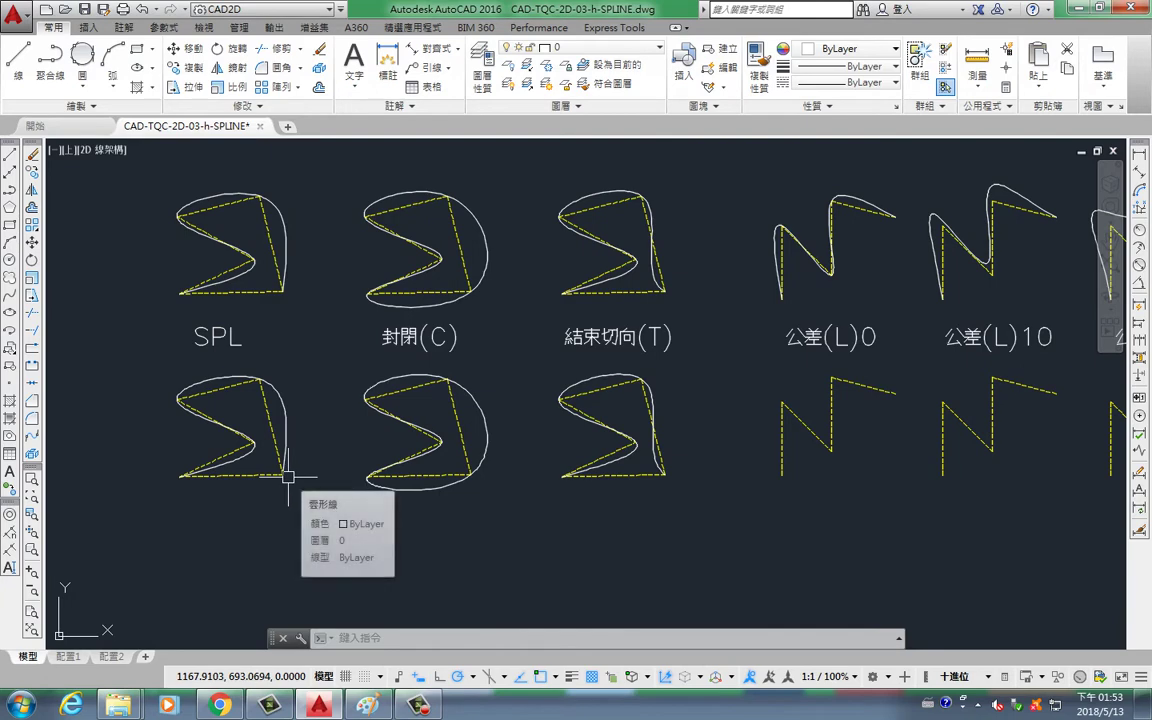
{"action": "middle_click_drag", "start_coordinate": [663, 470], "coordinate": [237, 481]}
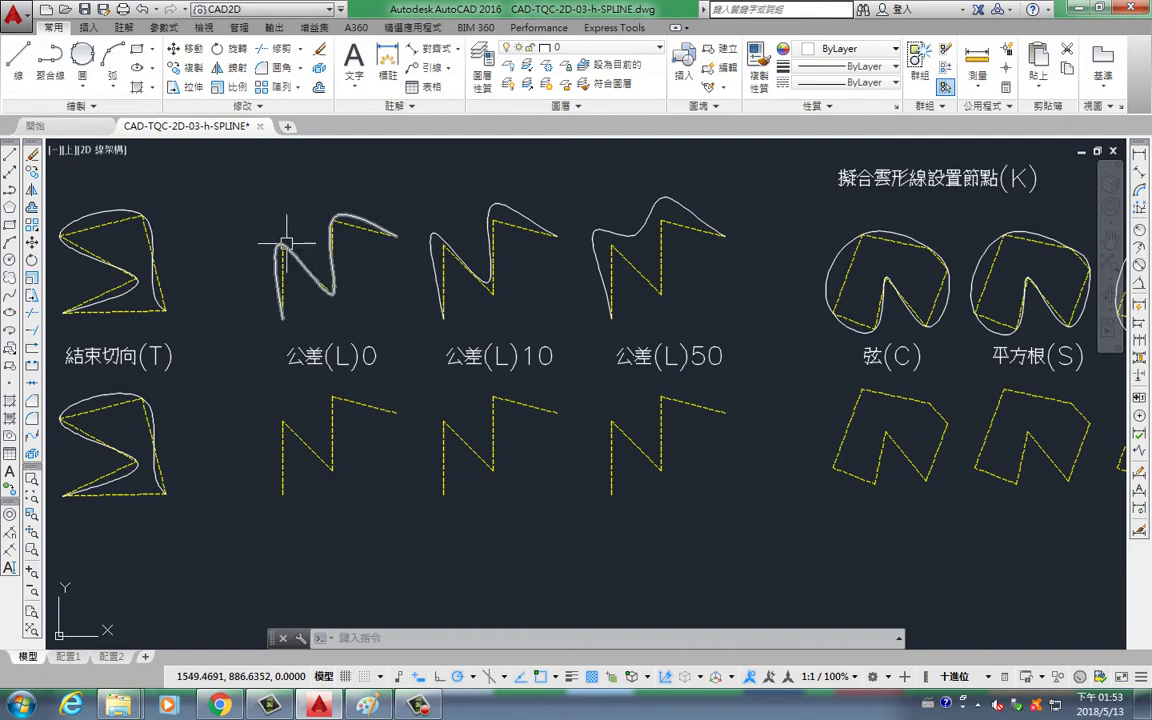
{"action": "middle_click_drag", "start_coordinate": [309, 415], "coordinate": [334, 411]}
{"action": "type", "text": "sp"}
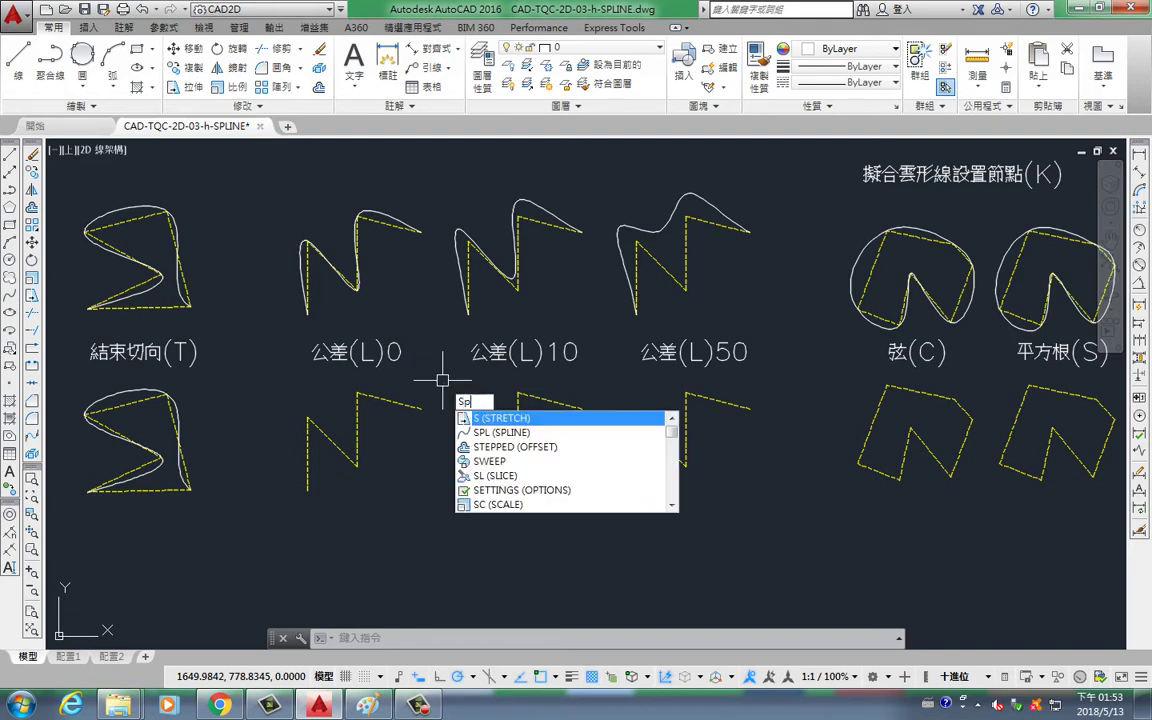
{"action": "key", "text": "Return"}
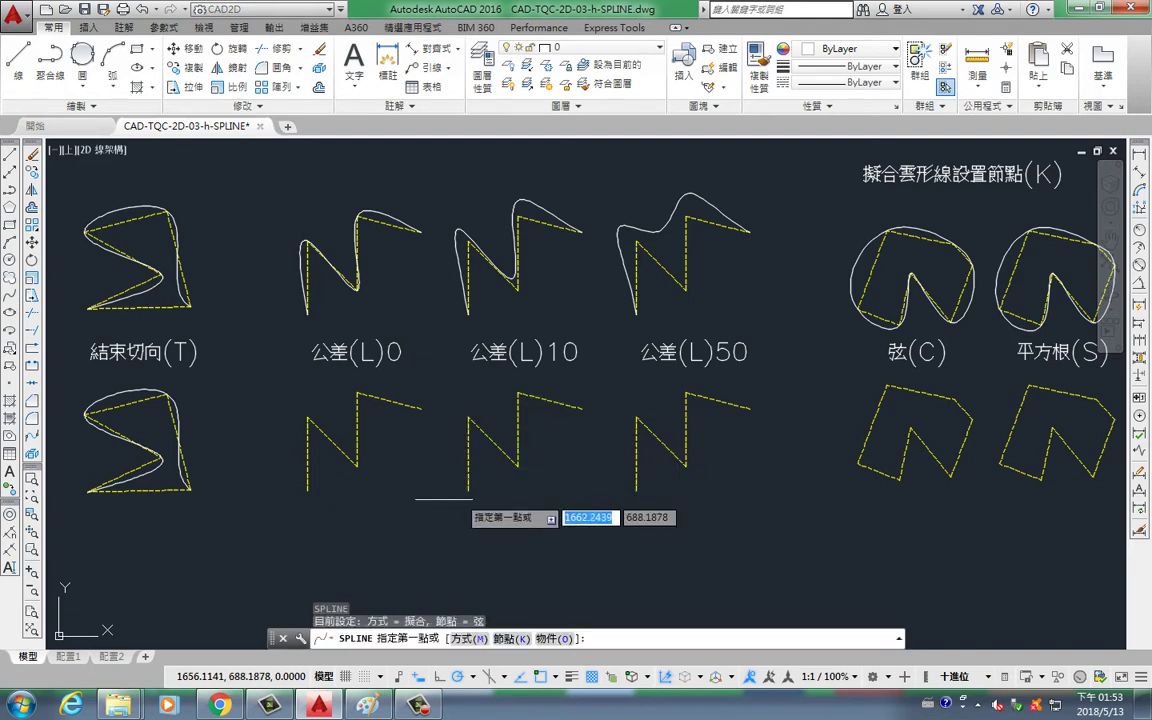
Trace the lower 公差(L)0 N with a four-point spline at fit tolerance 0.
{"action": "left_click", "coordinate": [307, 490]}
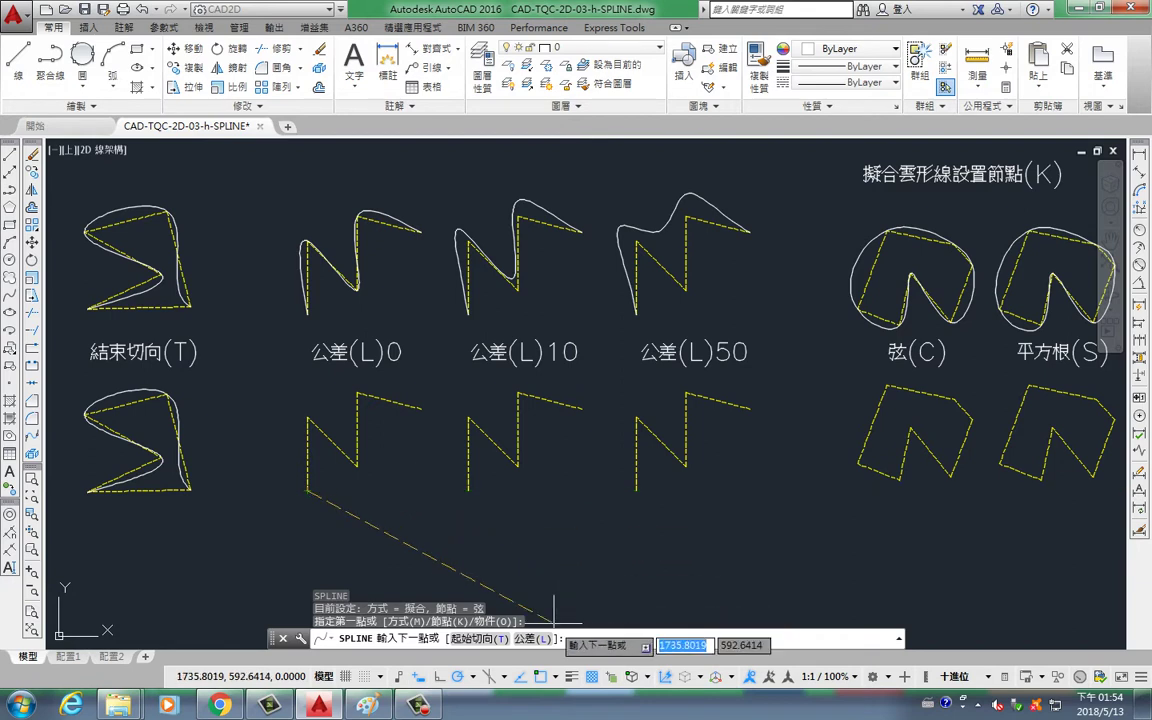
{"action": "type", "text": "l"}
{"action": "key", "text": "Return"}
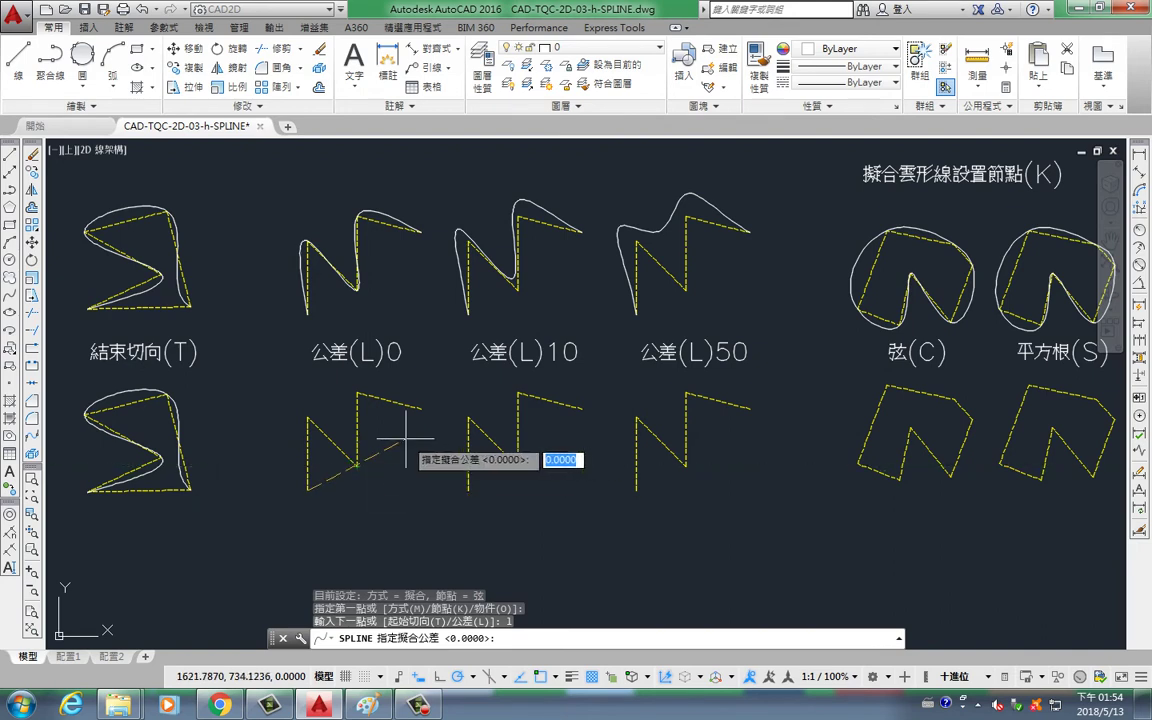
{"action": "key", "text": "Return"}
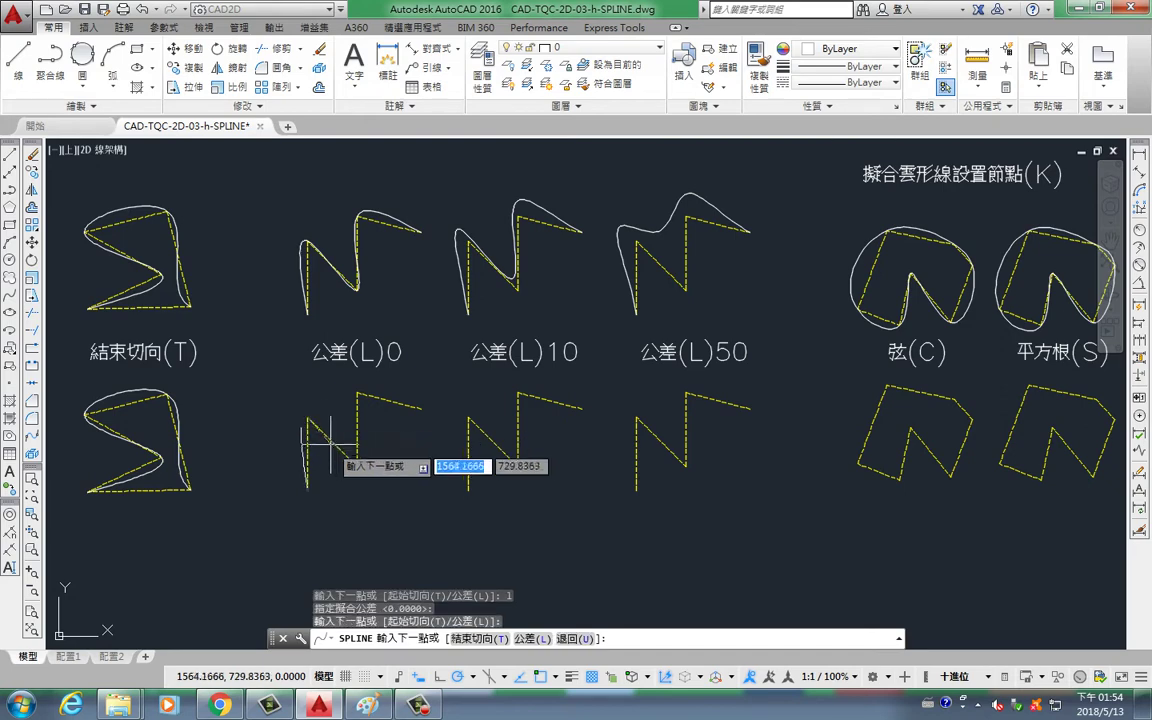
{"action": "left_click", "coordinate": [307, 418]}
{"action": "left_click", "coordinate": [357, 465]}
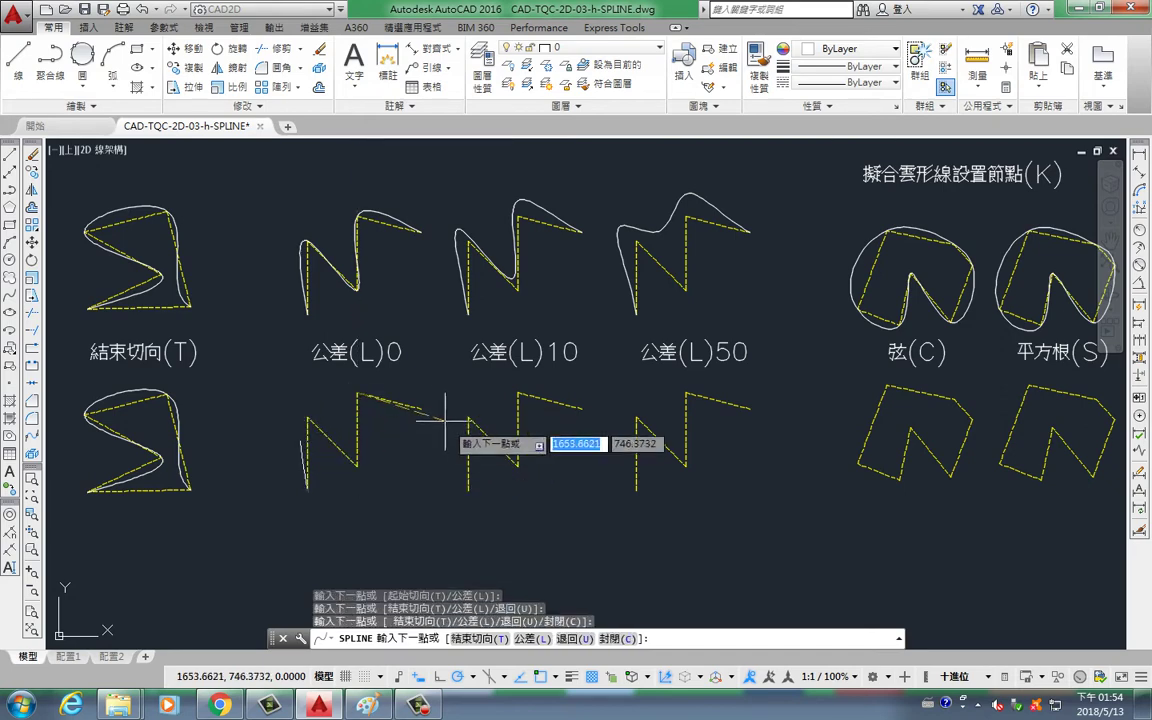
{"action": "left_click", "coordinate": [420, 408]}
{"action": "key", "text": "Return"}
{"action": "middle_click_drag", "start_coordinate": [423, 476], "coordinate": [313, 478]}
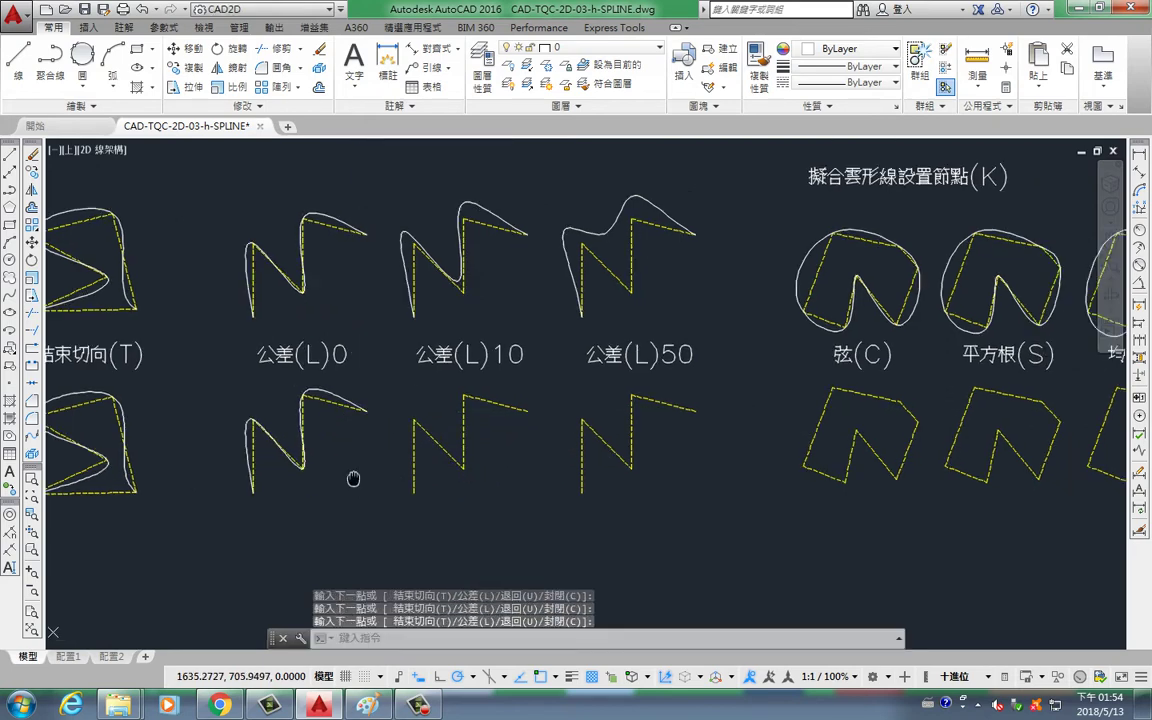
Trace the lower 公差(L)10 N with a fit-tolerance-10 spline, then zoom to inspect it.
{"action": "key", "text": "Return"}
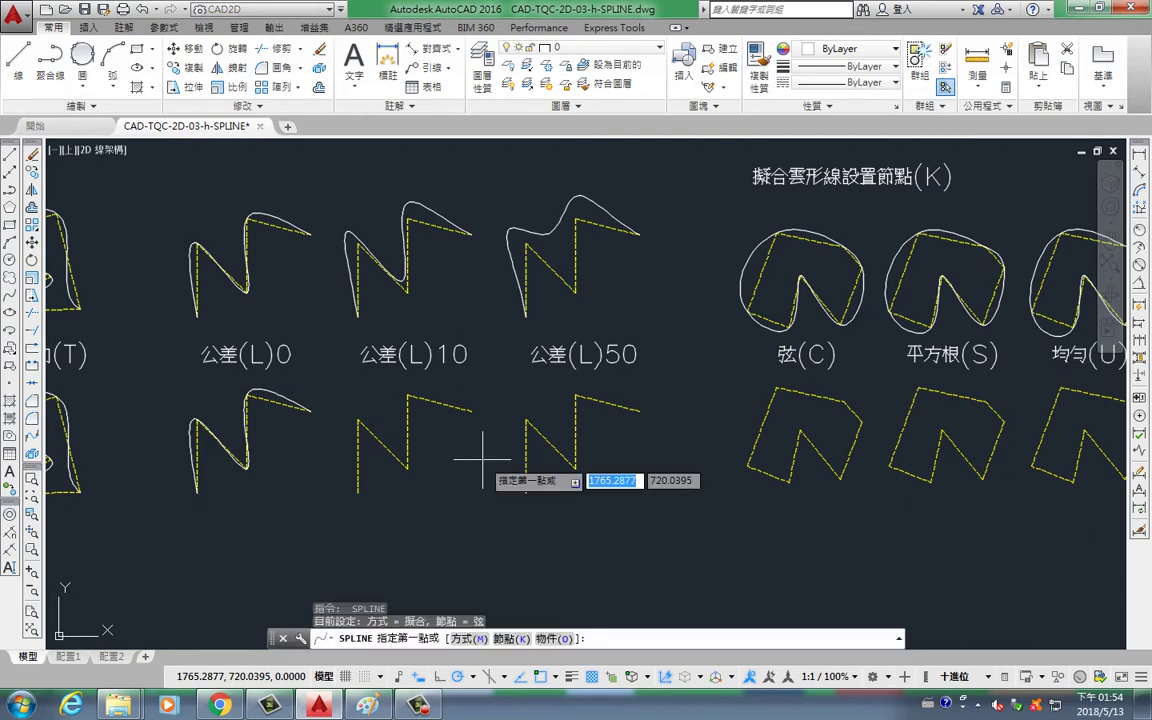
{"action": "left_click", "coordinate": [358, 492]}
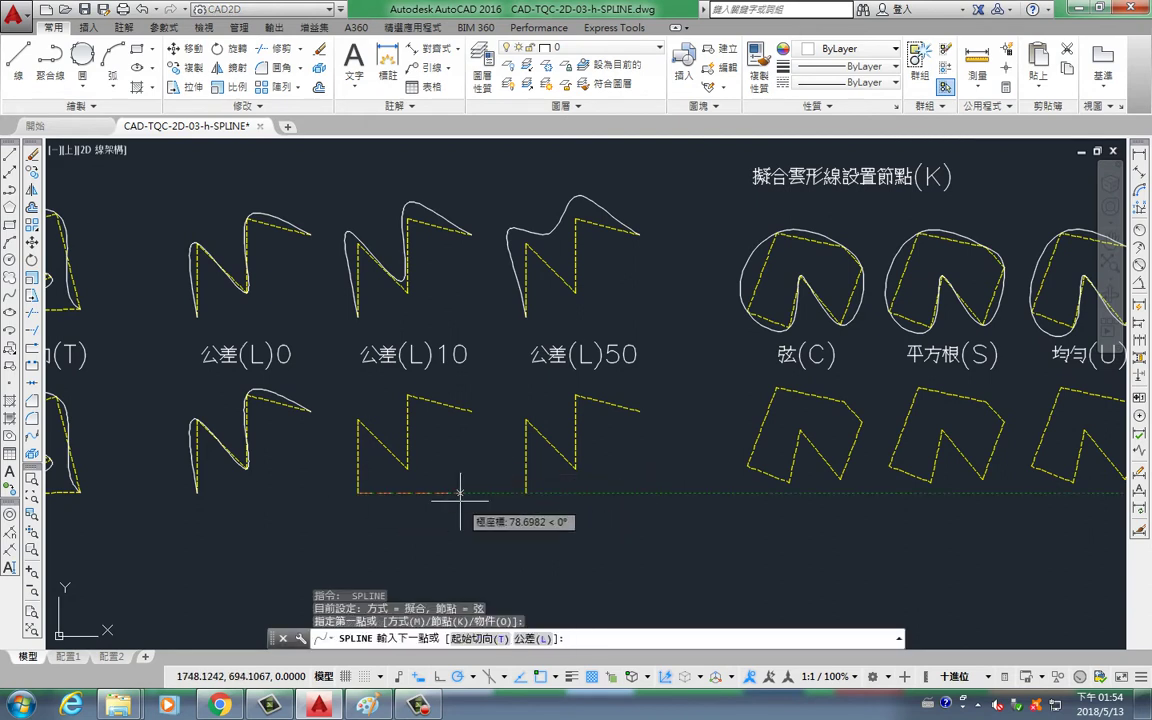
{"action": "type", "text": "l"}
{"action": "key", "text": "Return"}
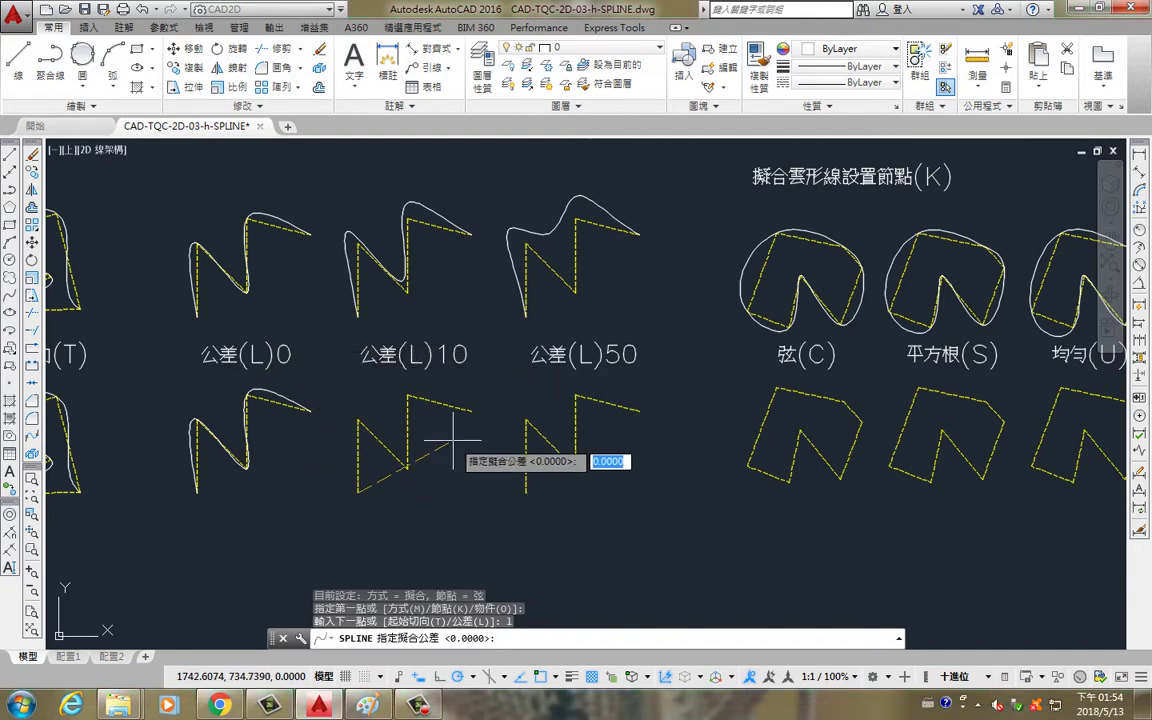
{"action": "type", "text": "10"}
{"action": "key", "text": "Return"}
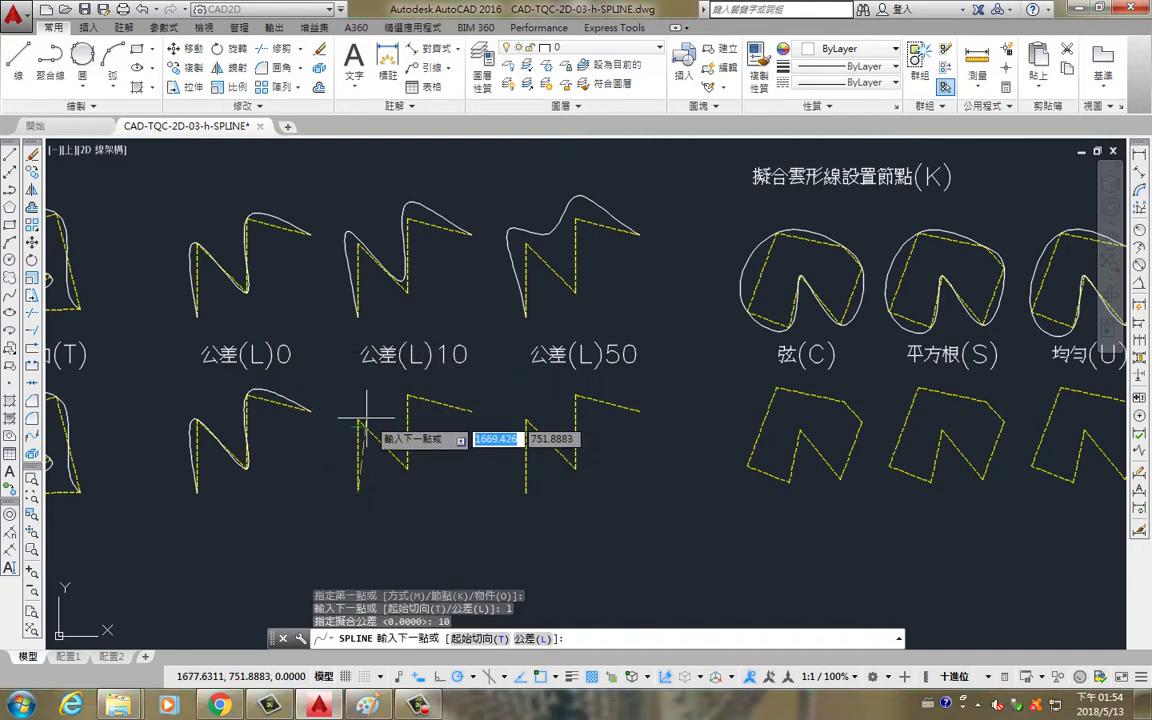
{"action": "left_click", "coordinate": [407, 465]}
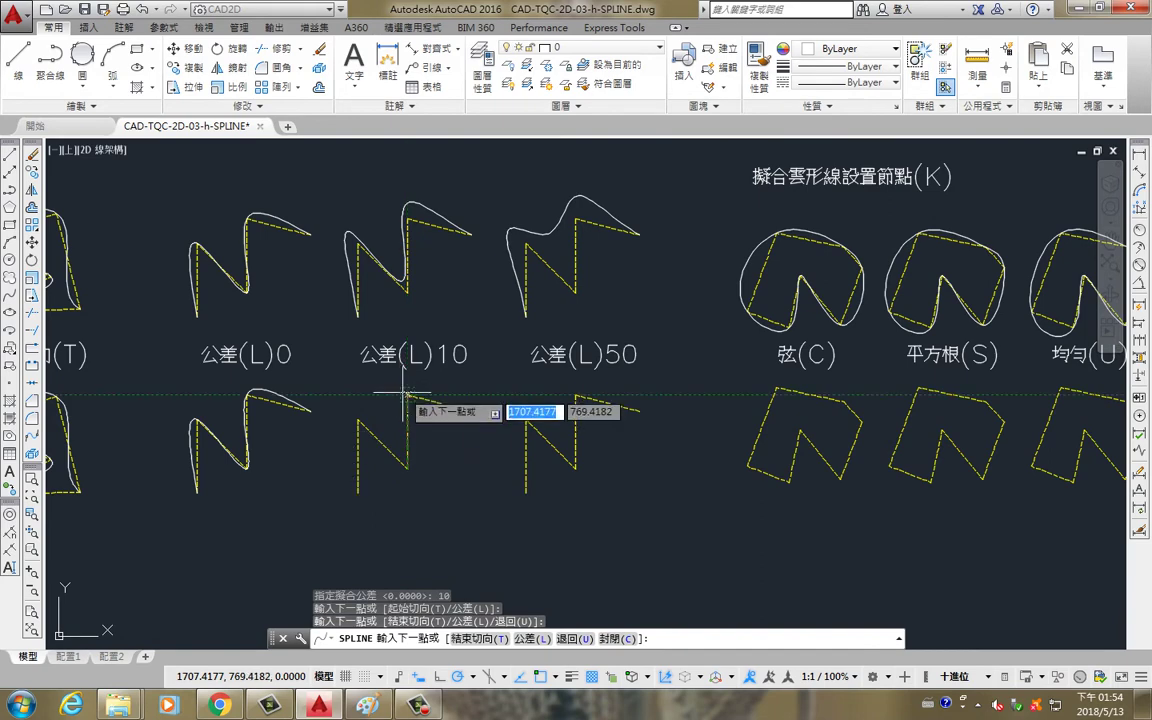
{"action": "left_click", "coordinate": [407, 396]}
{"action": "left_click", "coordinate": [472, 410]}
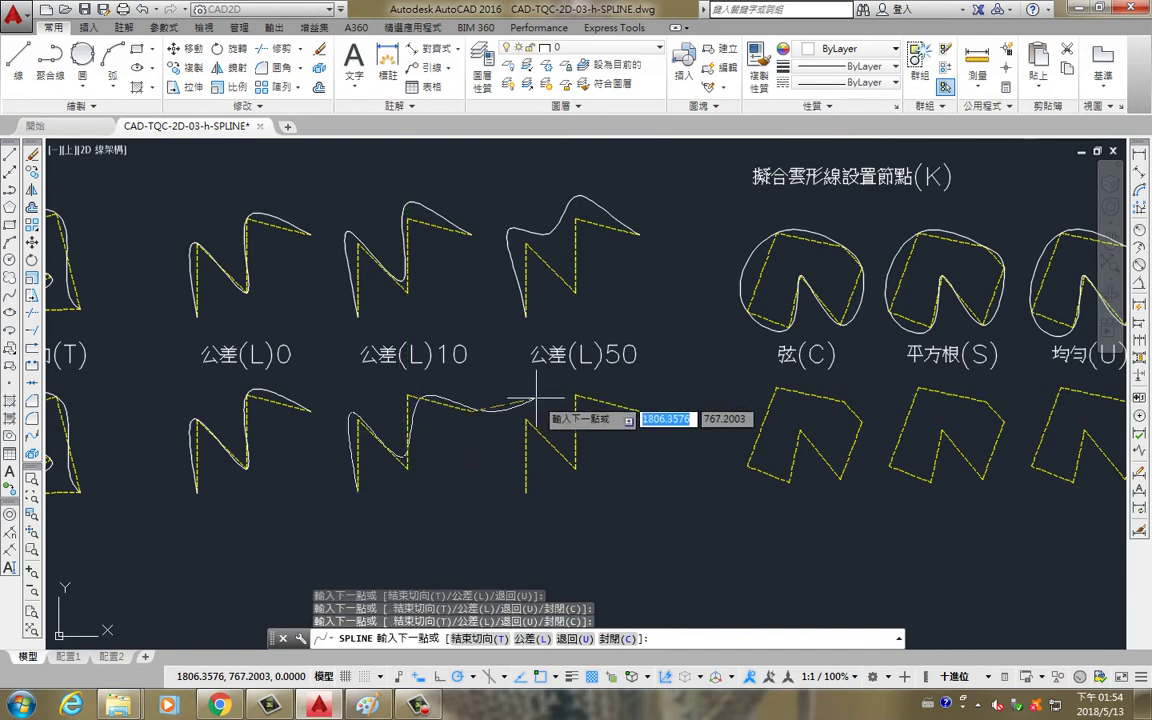
{"action": "key", "text": "Return"}
{"action": "scroll", "coordinate": [394, 401], "scroll_direction": "up", "scroll_amount": 3}
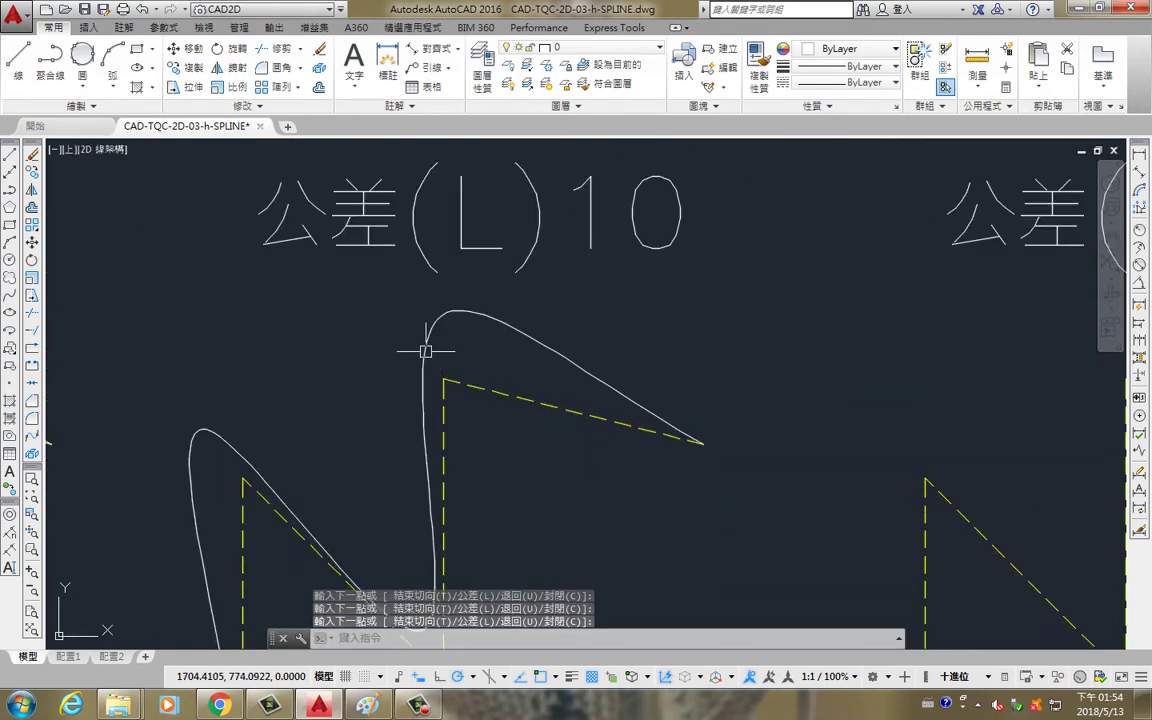
{"action": "scroll", "coordinate": [446, 384], "scroll_direction": "down", "scroll_amount": 5}
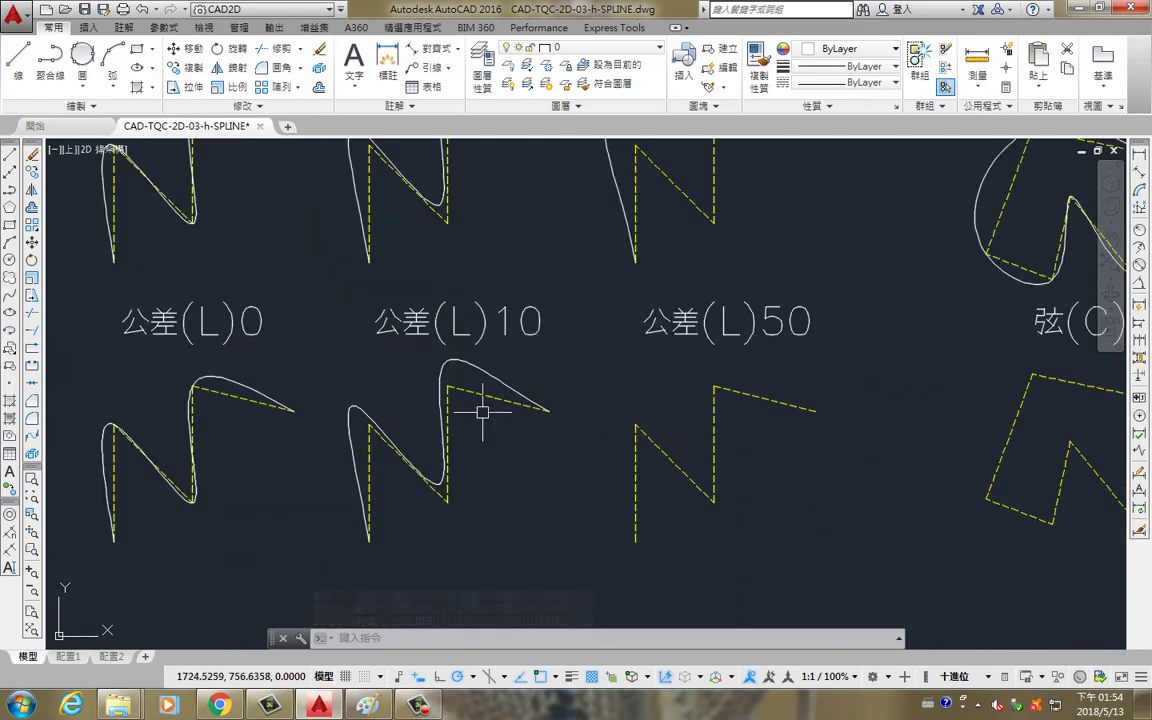
{"action": "scroll", "coordinate": [450, 445], "scroll_direction": "down", "scroll_amount": 3}
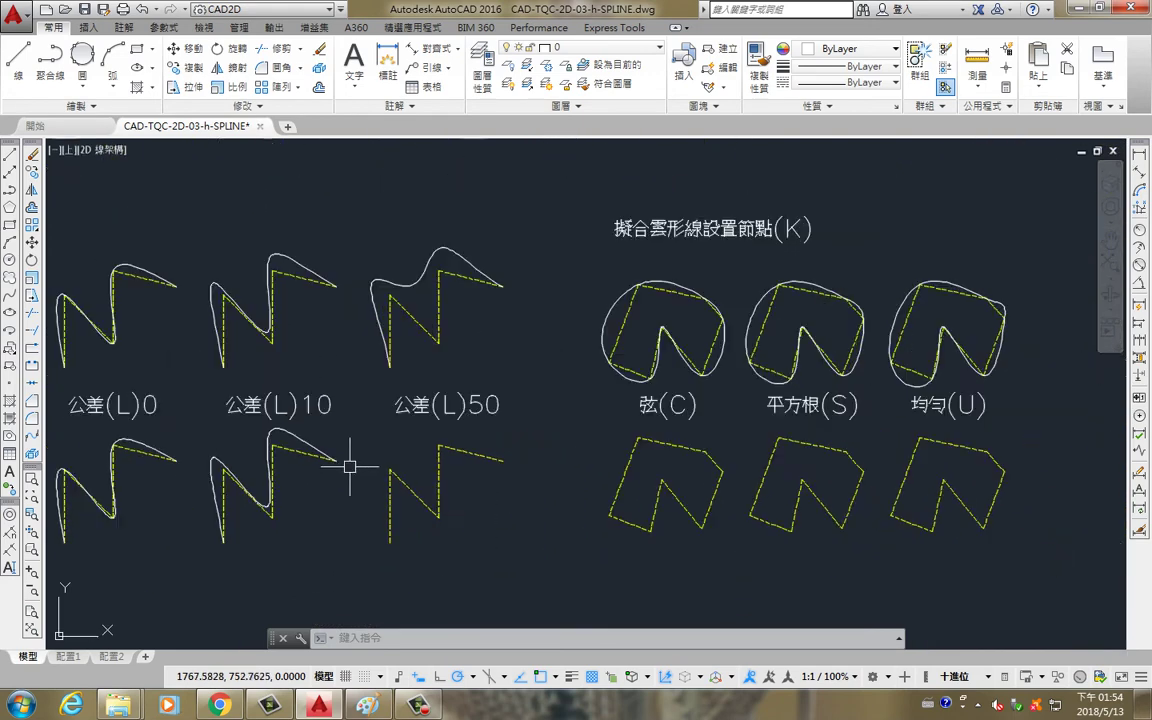
Trace the lower 公差(L)50 N with a four-point spline at fit tolerance 50.
{"action": "key", "text": "Return"}
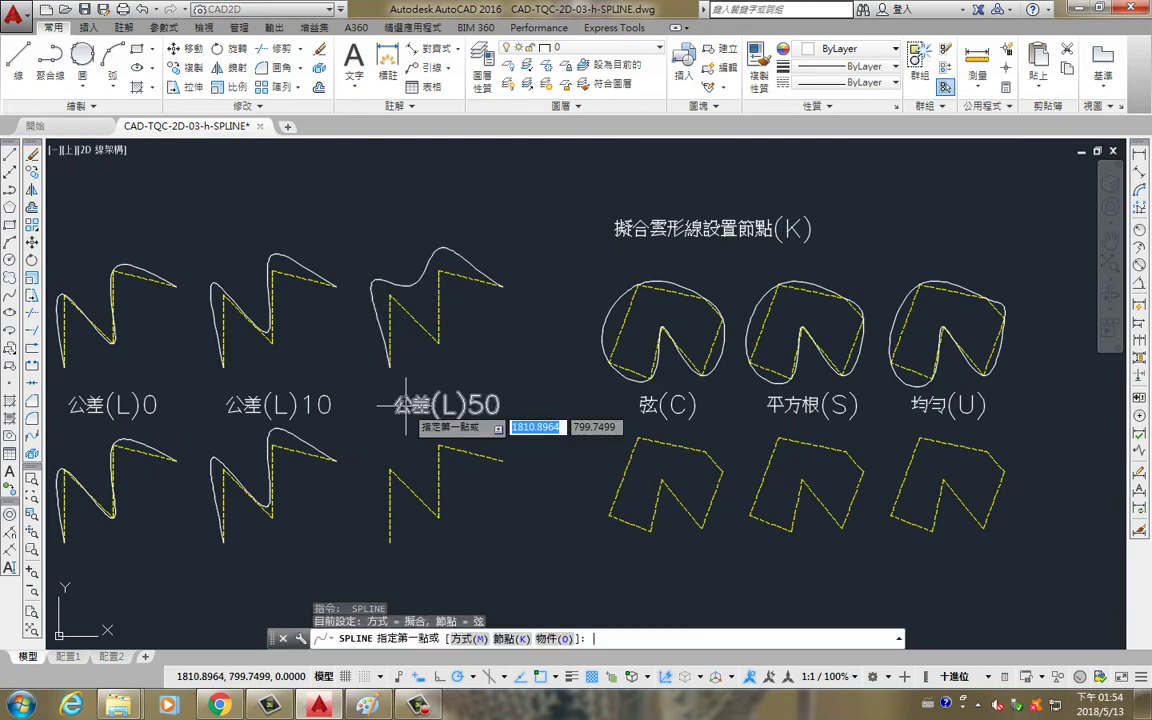
{"action": "left_click", "coordinate": [389, 542]}
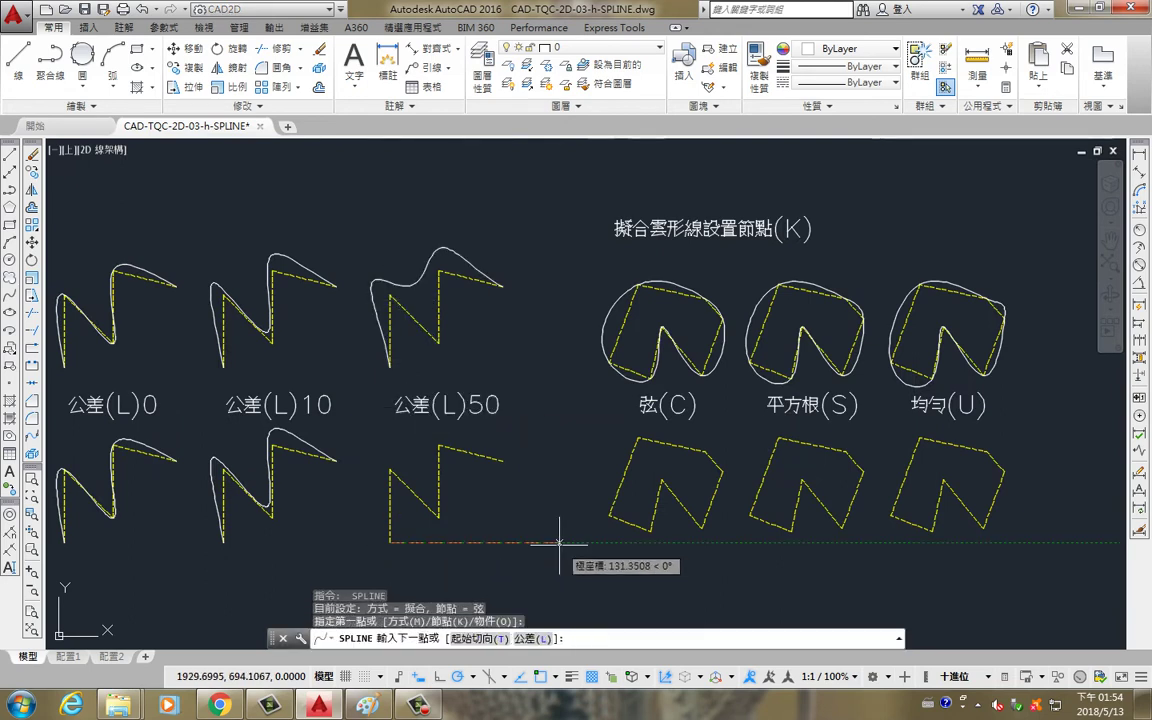
{"action": "type", "text": "l"}
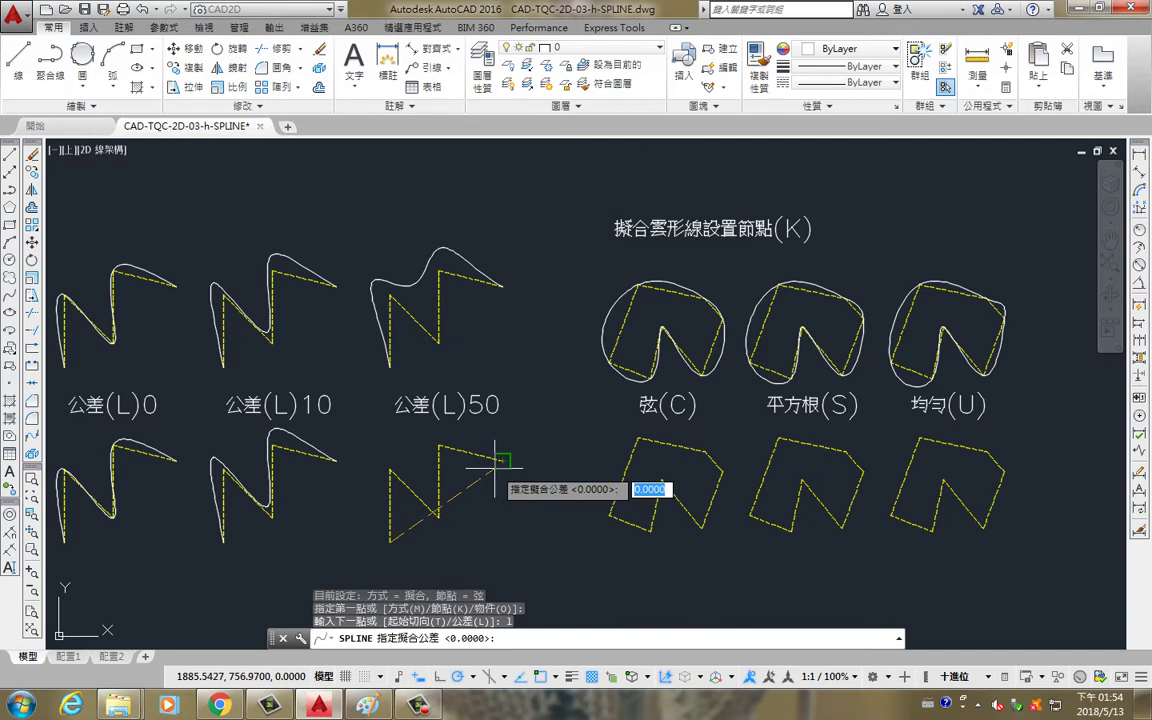
{"action": "key", "text": "Return"}
{"action": "type", "text": "50"}
{"action": "key", "text": "Return"}
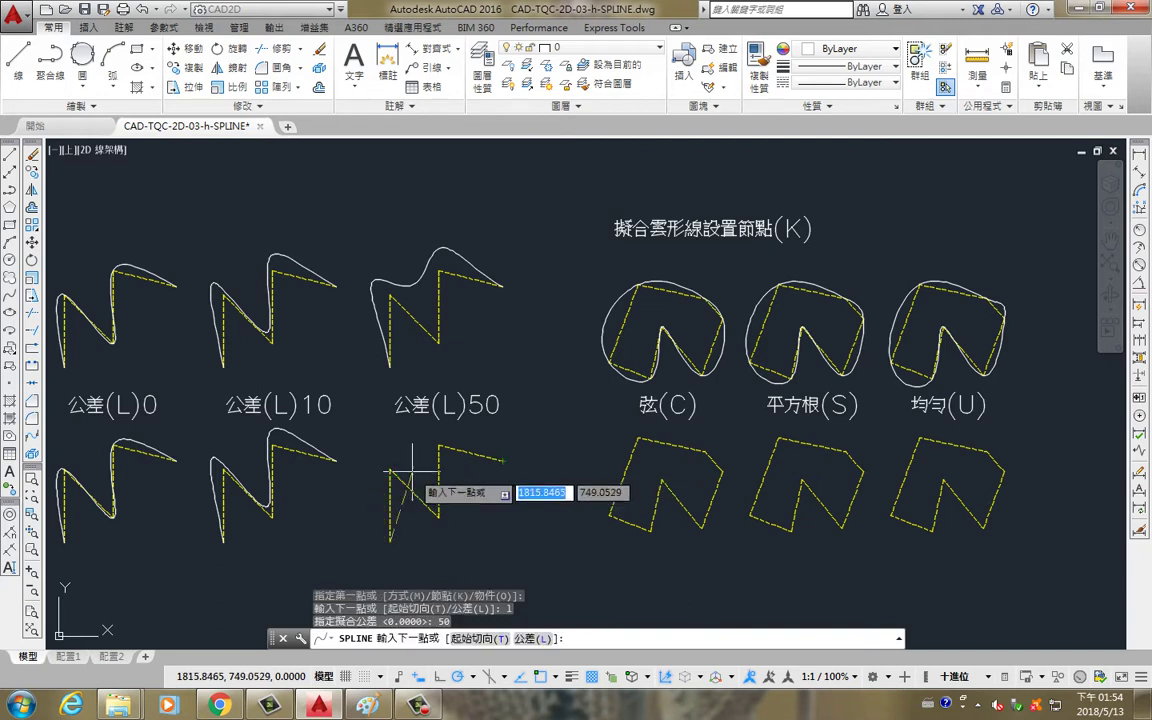
{"action": "left_click", "coordinate": [390, 468]}
{"action": "left_click", "coordinate": [437, 517]}
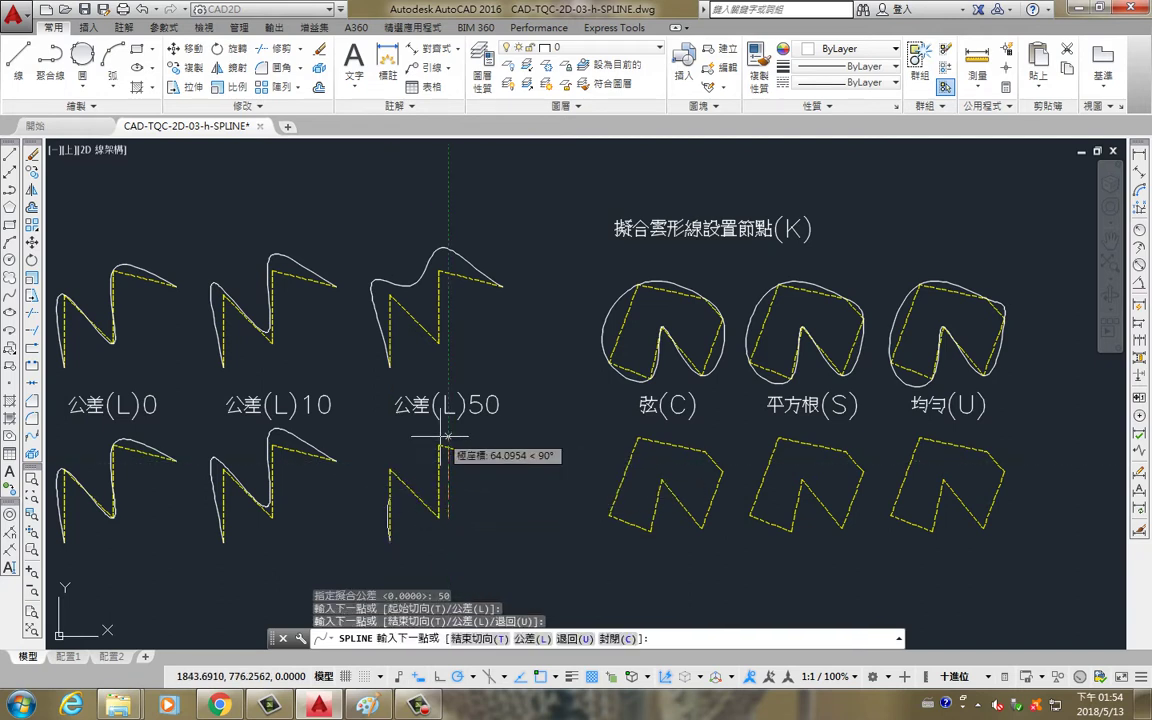
{"action": "left_click", "coordinate": [502, 460]}
{"action": "key", "text": "Return"}
{"action": "key", "text": "Return"}
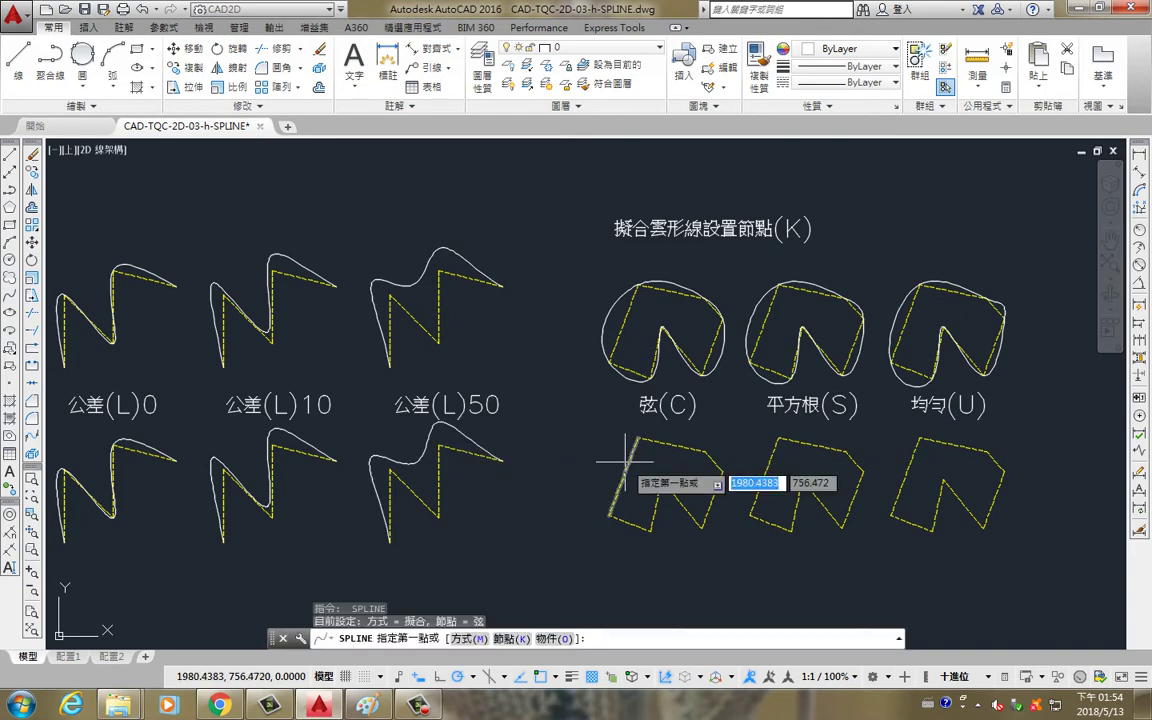
{"action": "key", "text": "F1"}
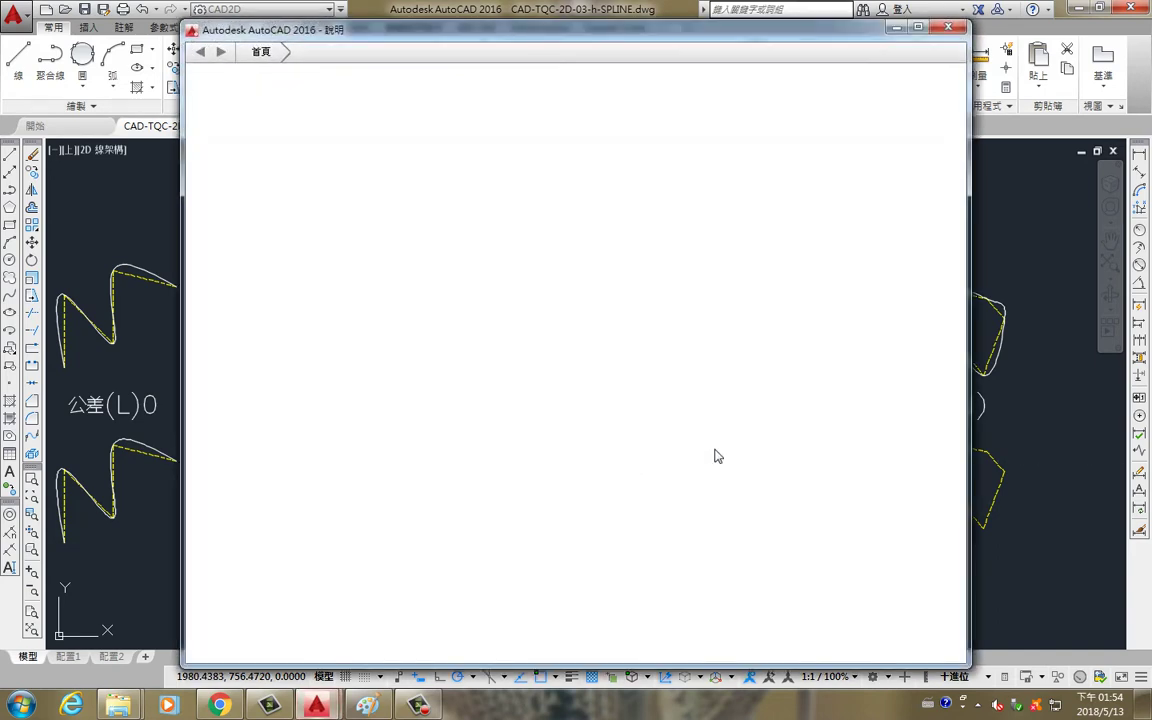
{"action": "left_click", "coordinate": [950, 27]}
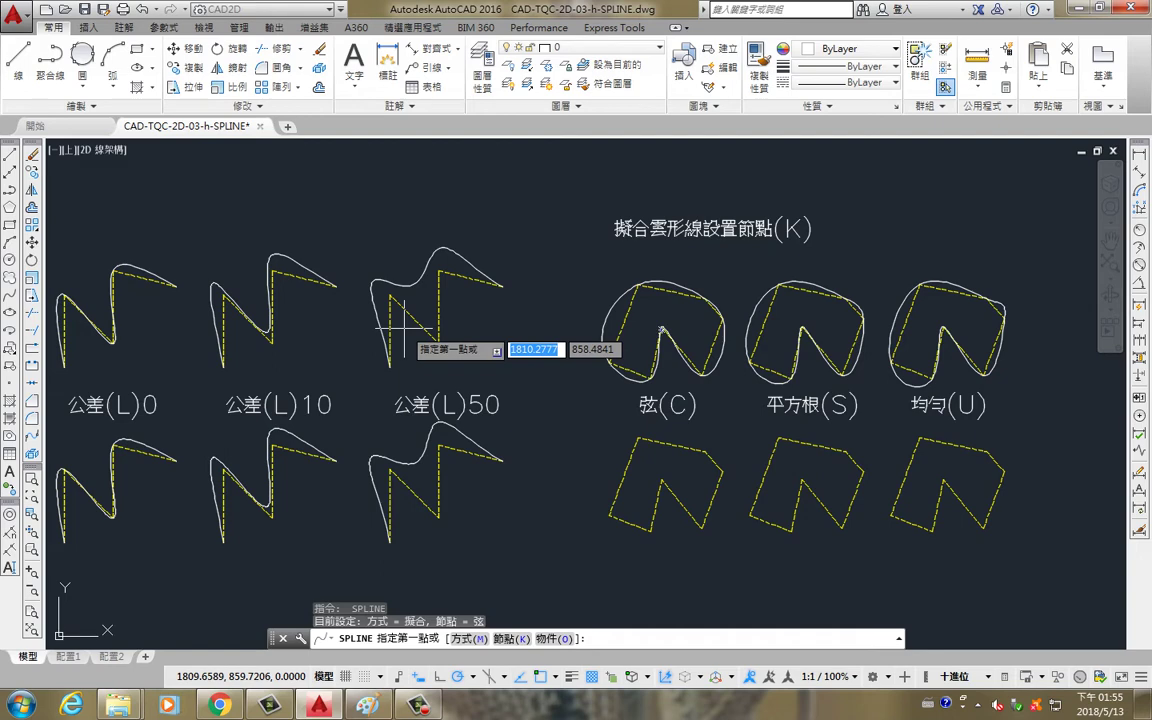
{"action": "key", "text": "Escape"}
{"action": "mouse_move", "coordinate": [771, 424]}
{"action": "middle_mouse_down"}
{"action": "mouse_move", "coordinate": [591, 398]}
{"action": "mouse_move", "coordinate": [380, 398]}
{"action": "mouse_move", "coordinate": [540, 394]}
{"action": "middle_mouse_up"}
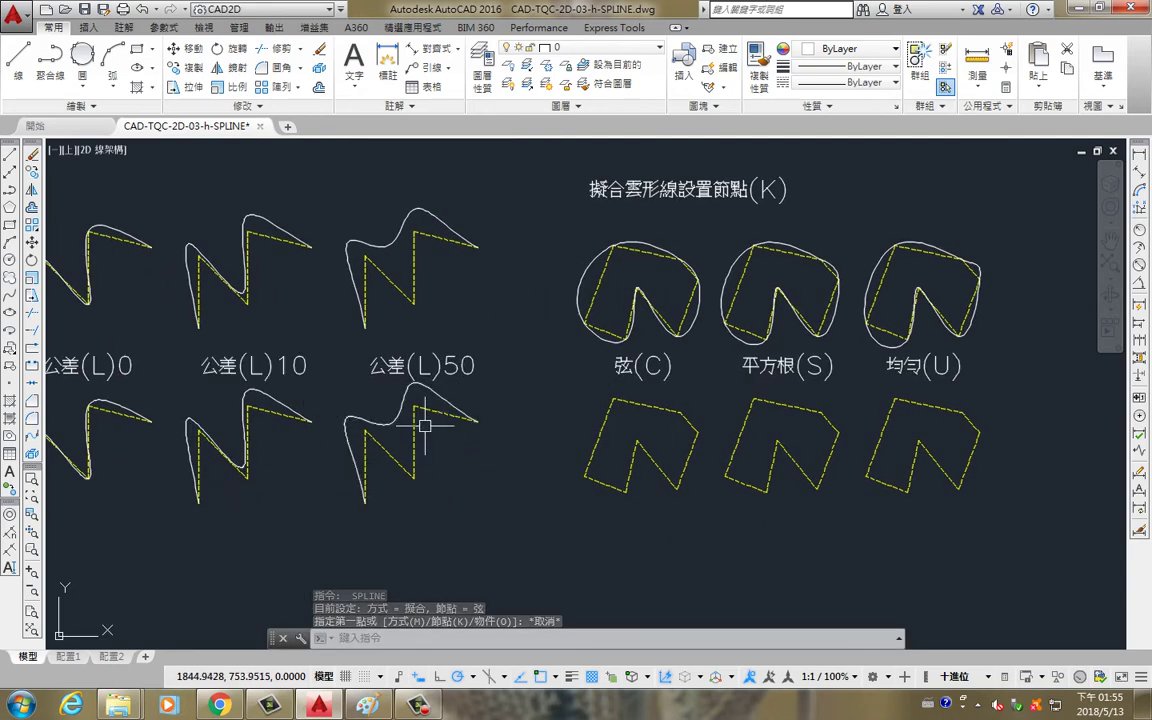
{"action": "middle_click_drag", "start_coordinate": [699, 398], "coordinate": [514, 411]}
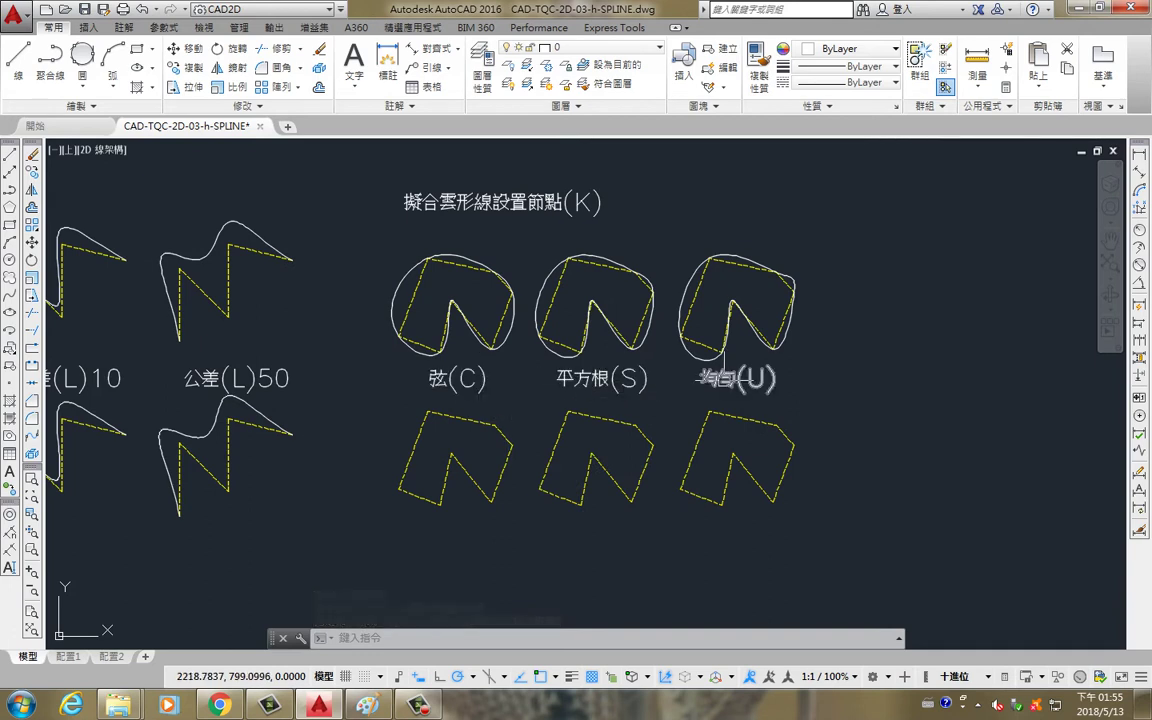
{"action": "middle_click_drag", "start_coordinate": [671, 393], "coordinate": [660, 388]}
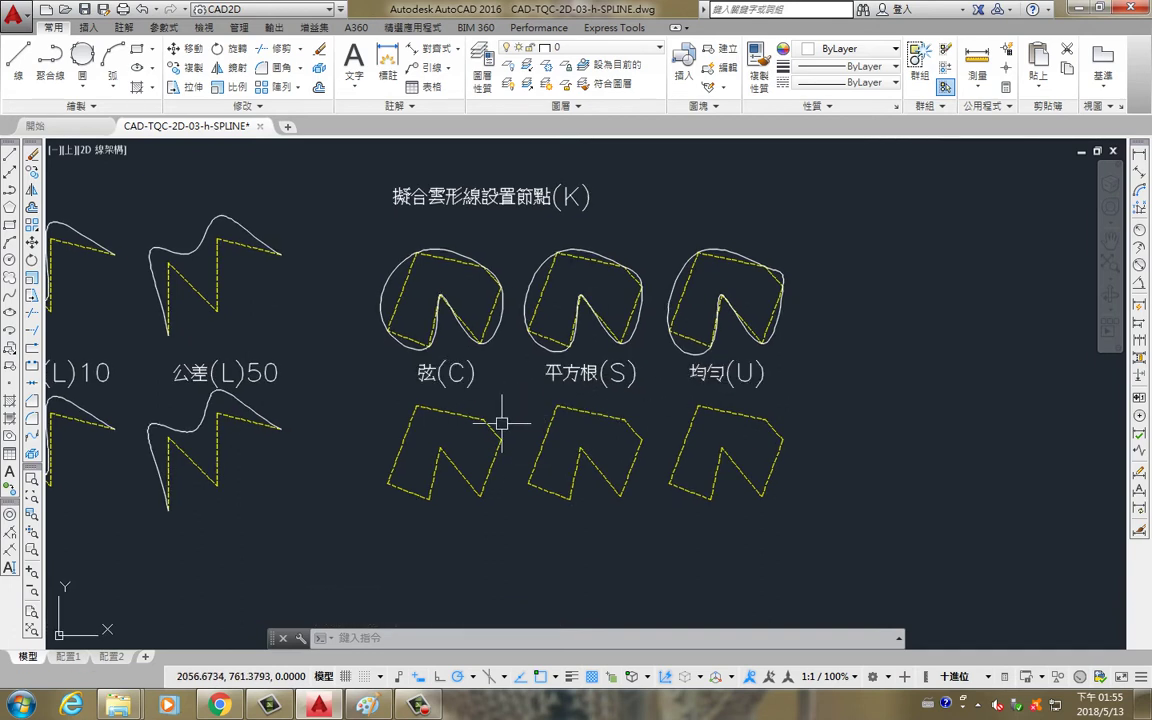
{"action": "type", "text": "spl"}
Trace the lower 弦(C) shape with a Chord-knot spline through seven points.
{"action": "key", "text": "Return"}
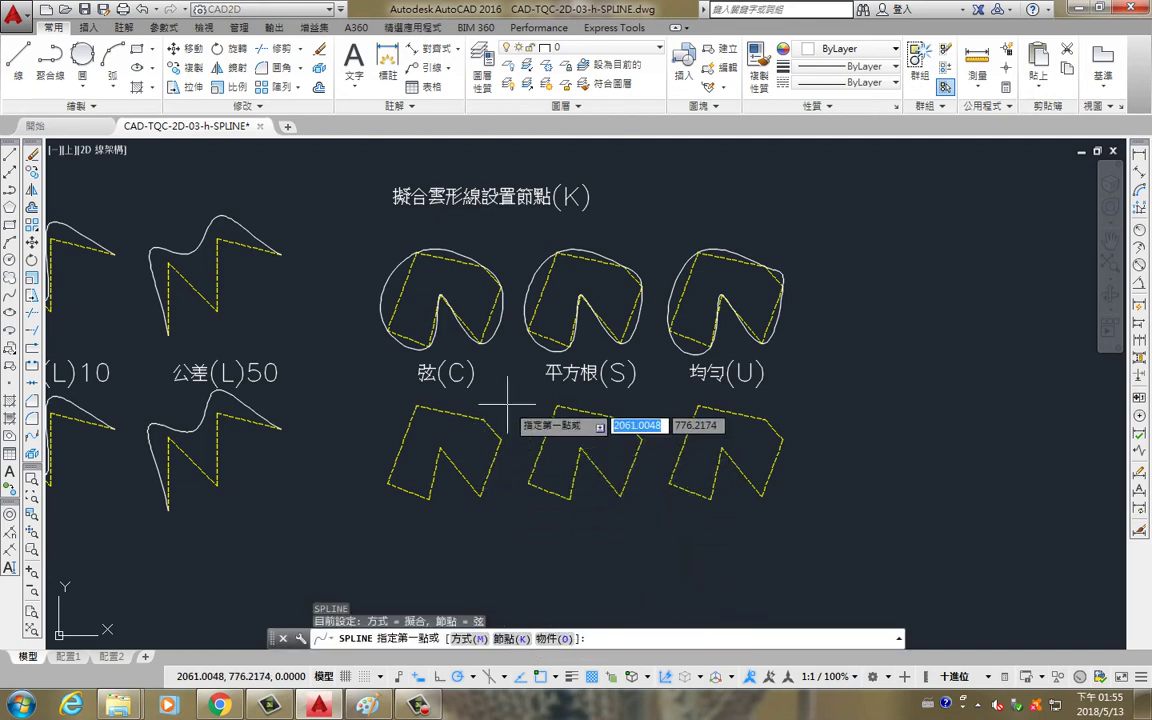
{"action": "type", "text": "k"}
{"action": "key", "text": "Return"}
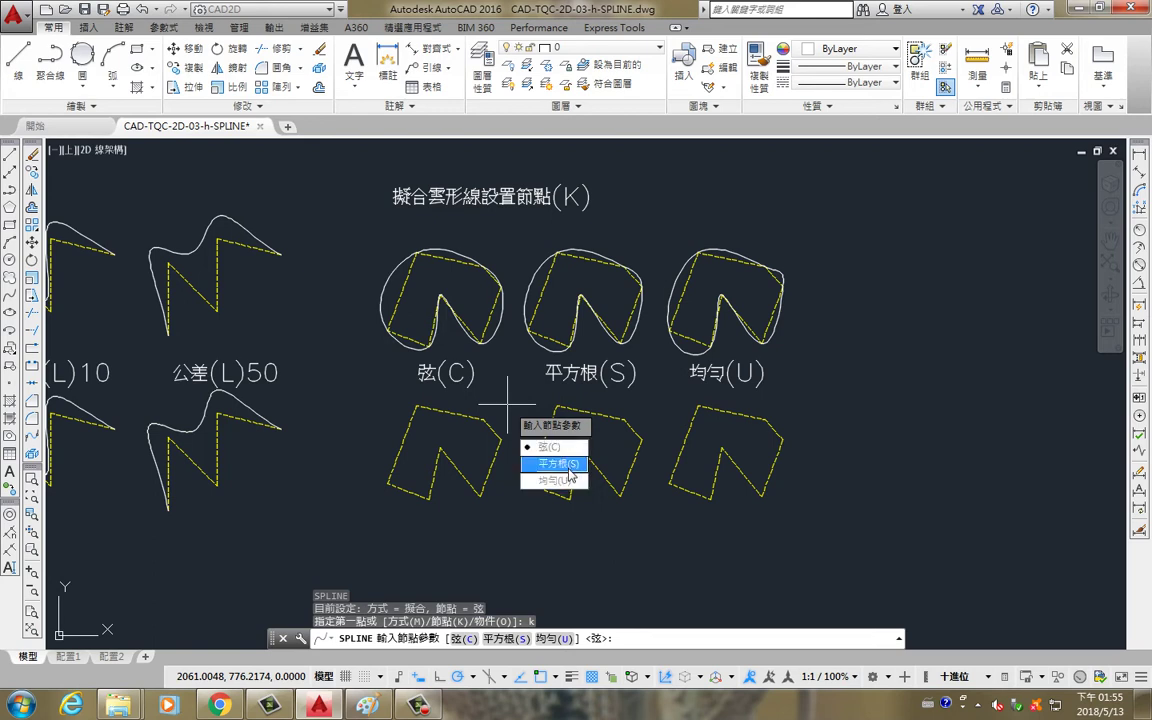
{"action": "left_click", "coordinate": [560, 449]}
{"action": "left_click", "coordinate": [388, 479]}
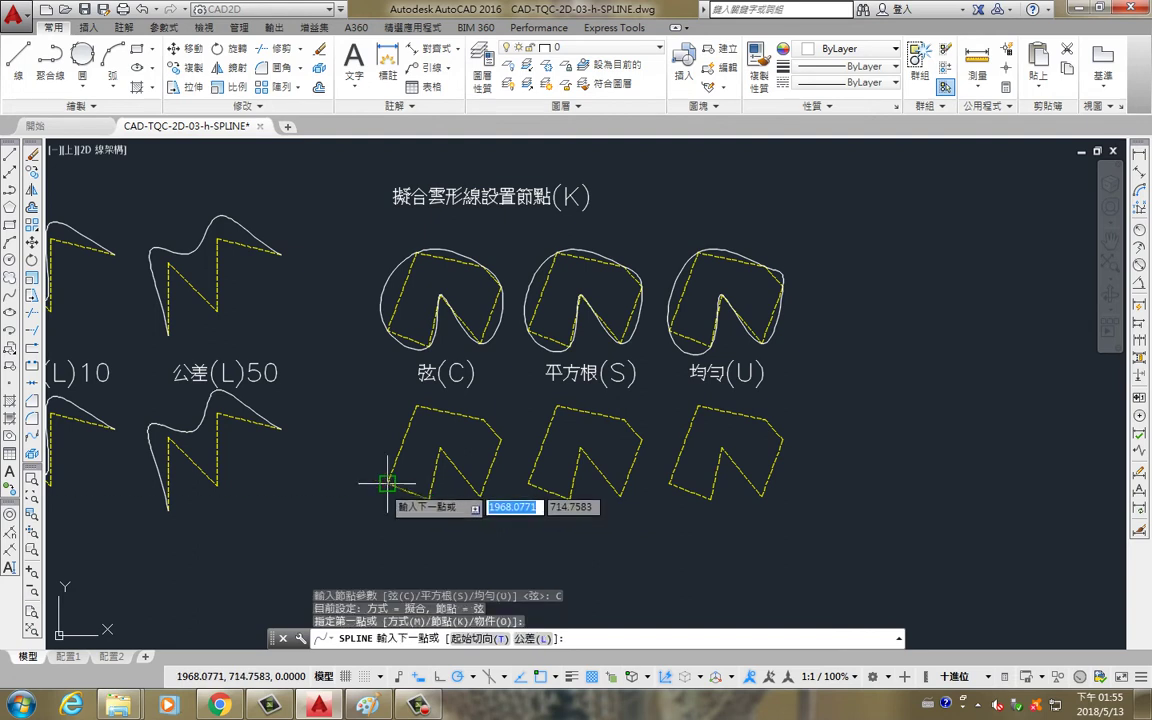
{"action": "left_click", "coordinate": [414, 406]}
{"action": "left_click", "coordinate": [460, 422]}
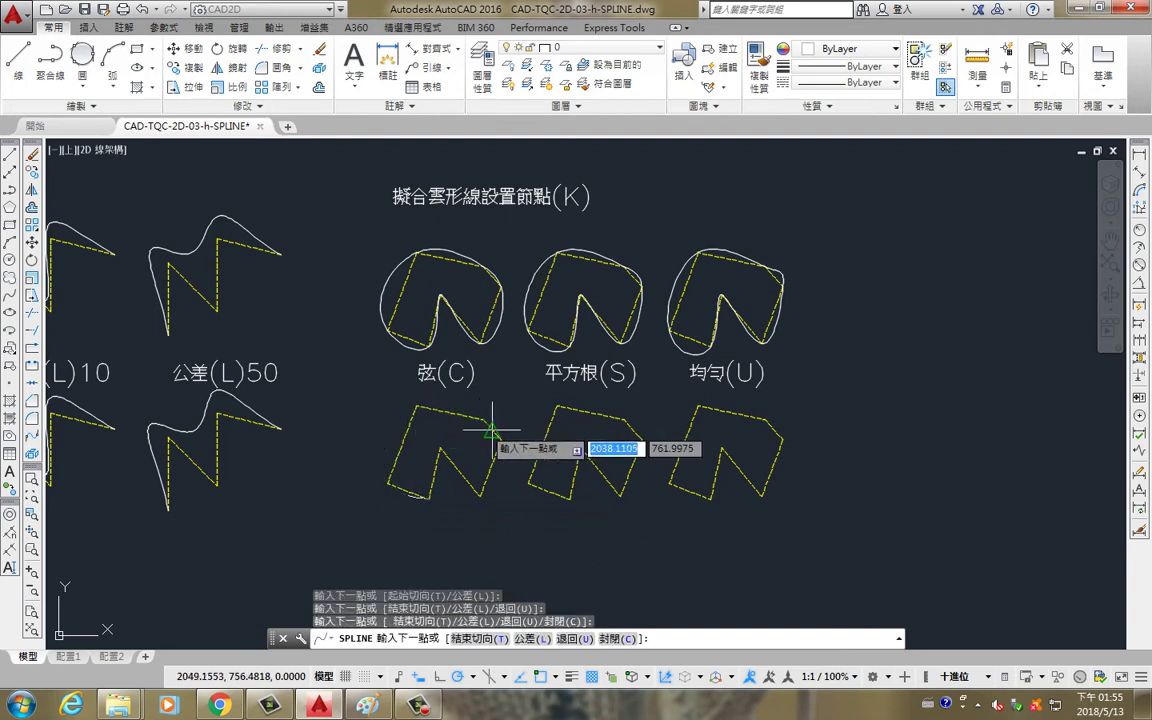
{"action": "left_click", "coordinate": [500, 437]}
{"action": "left_click", "coordinate": [485, 496]}
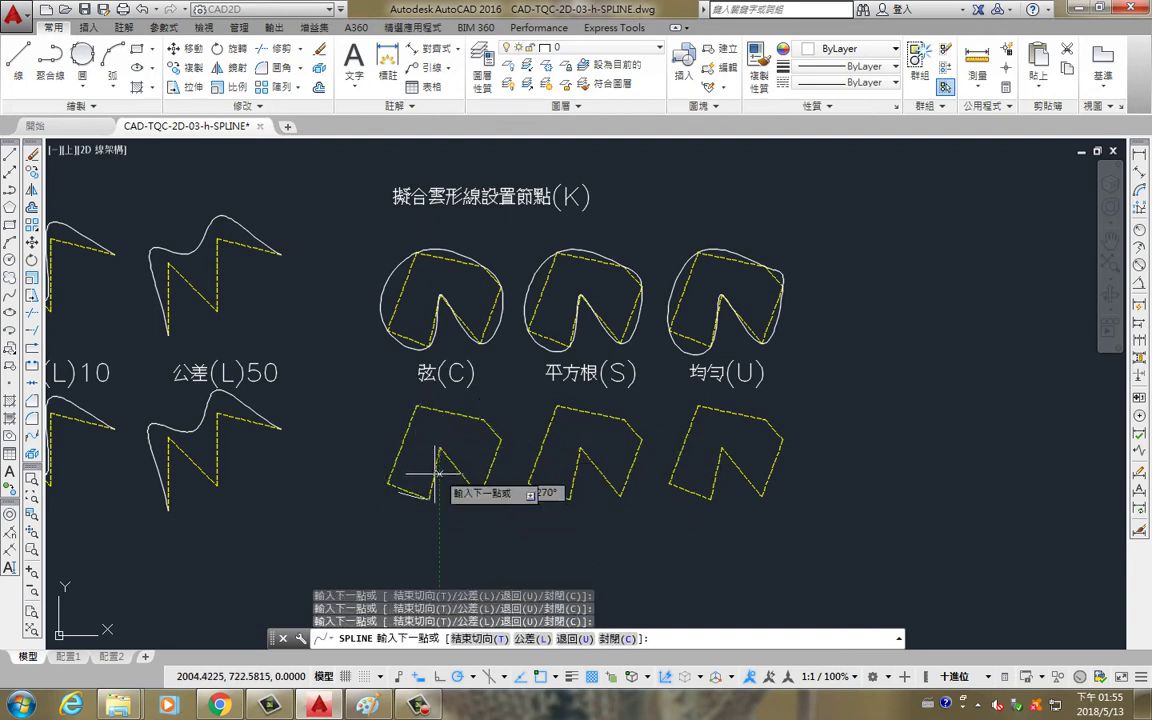
{"action": "left_click", "coordinate": [436, 446]}
{"action": "left_click", "coordinate": [428, 499]}
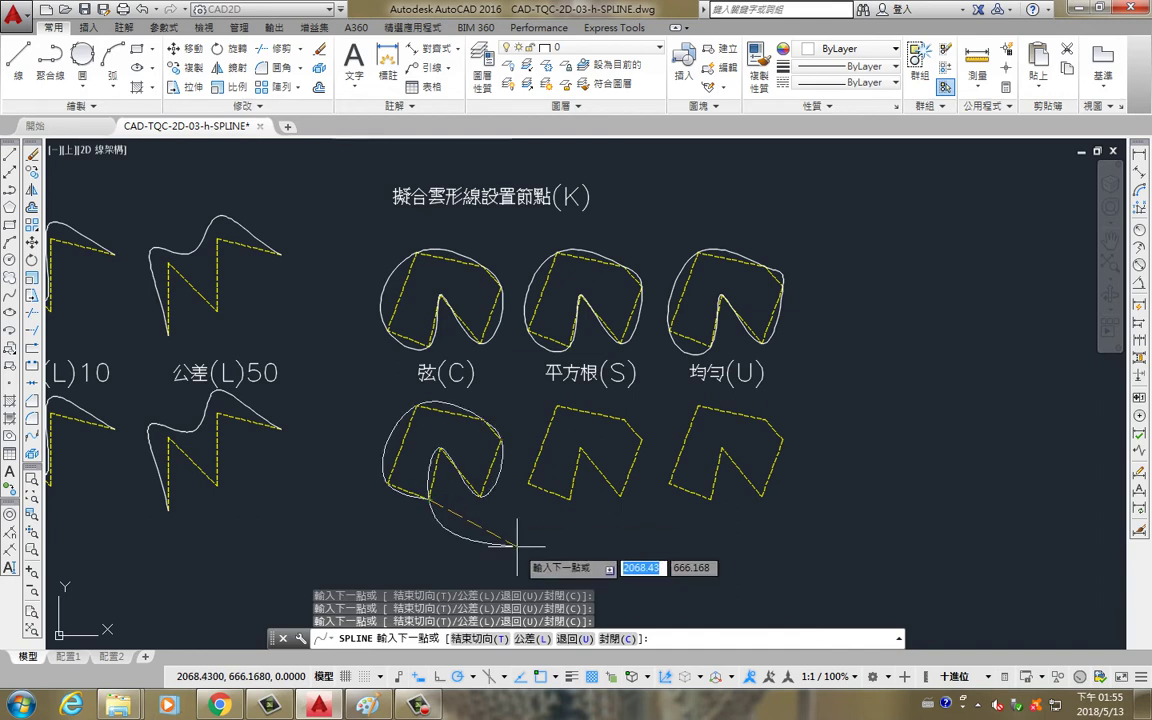
{"action": "key", "text": "Return"}
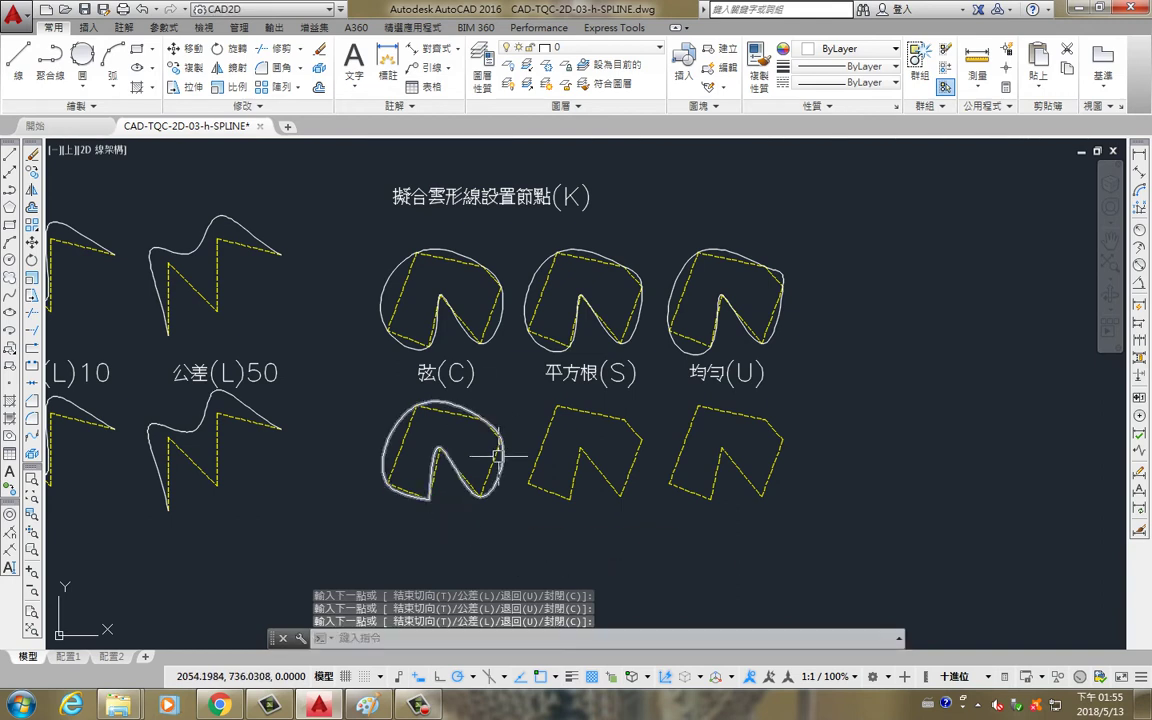
Trace the lower 均勻(U) shape with a Uniform-knot spline through six points.
{"action": "middle_click_drag", "start_coordinate": [440, 440], "coordinate": [315, 437]}
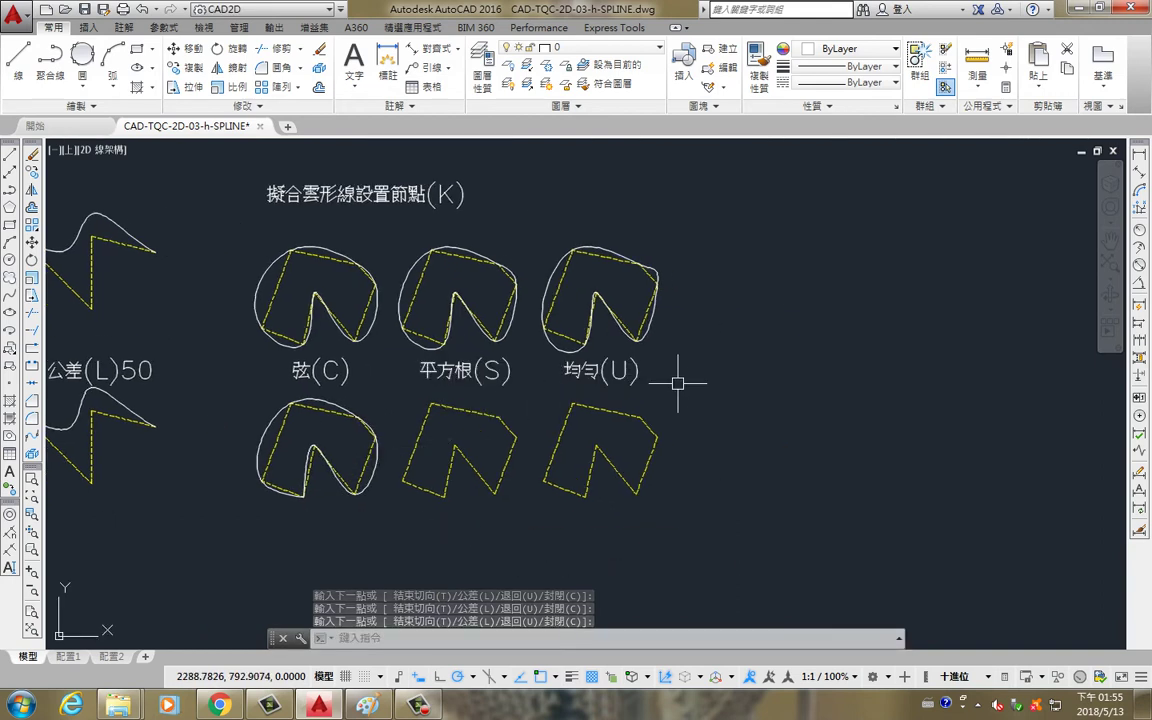
{"action": "type", "text": "spl"}
{"action": "key", "text": "Return"}
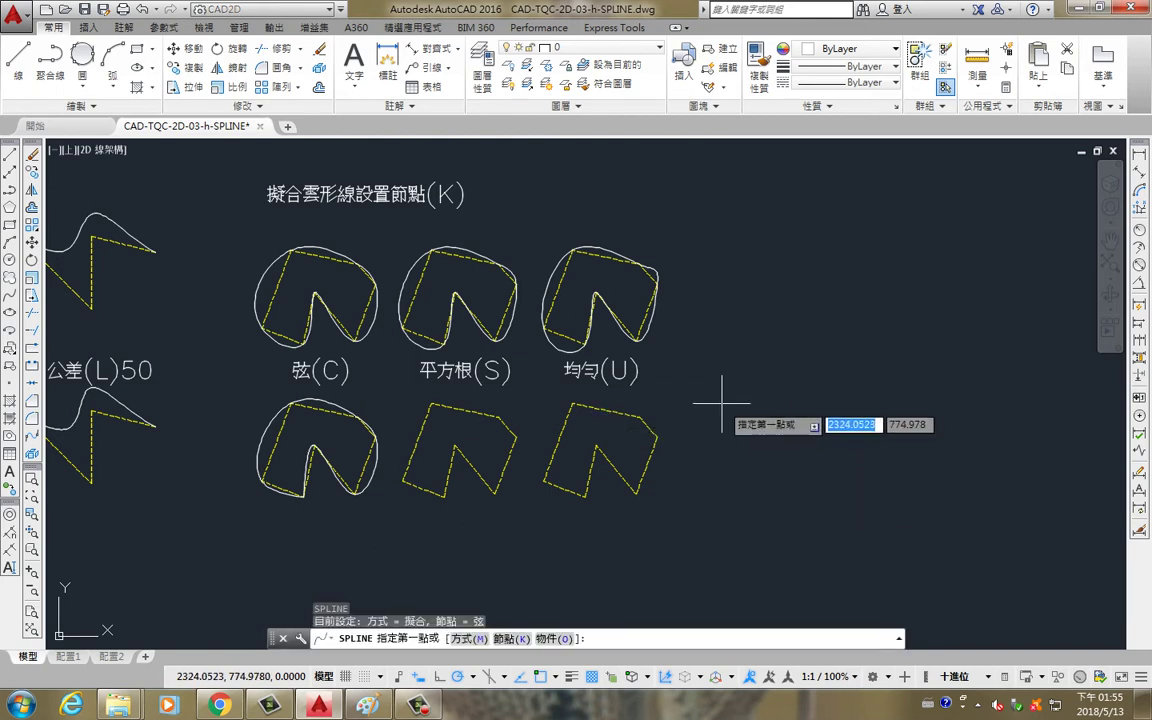
{"action": "type", "text": "k"}
{"action": "key", "text": "Return"}
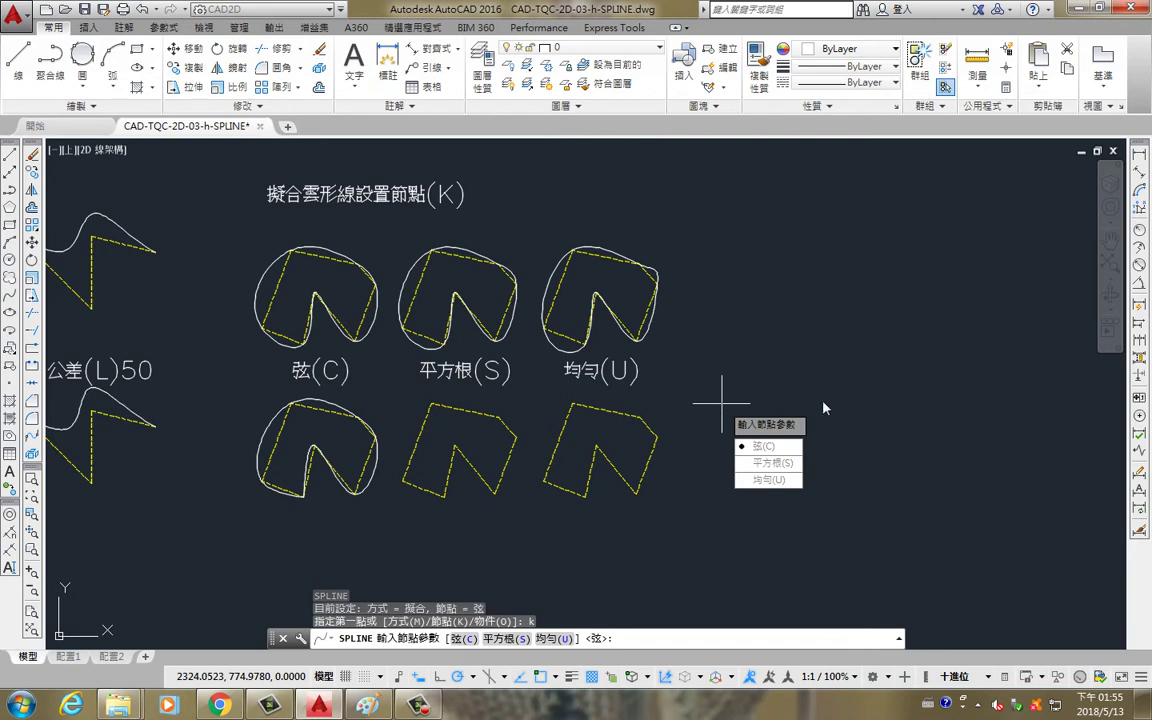
{"action": "left_click", "coordinate": [769, 479]}
{"action": "left_click", "coordinate": [584, 495]}
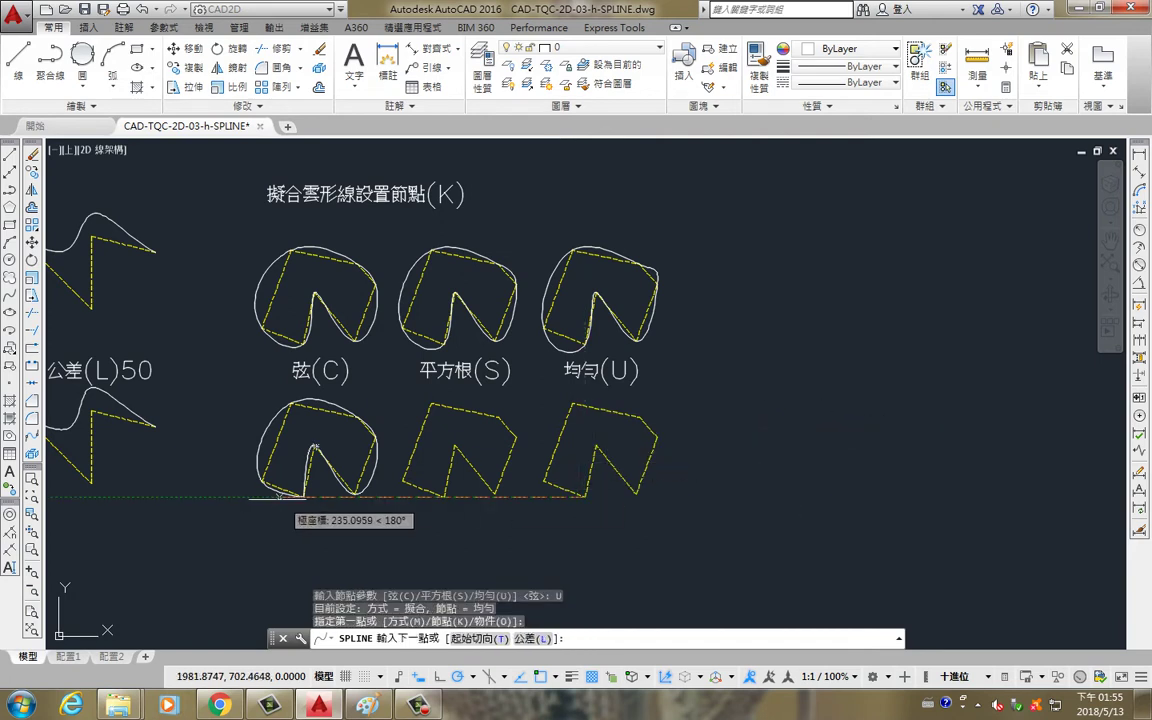
{"action": "left_click", "coordinate": [546, 488]}
{"action": "left_click", "coordinate": [572, 405]}
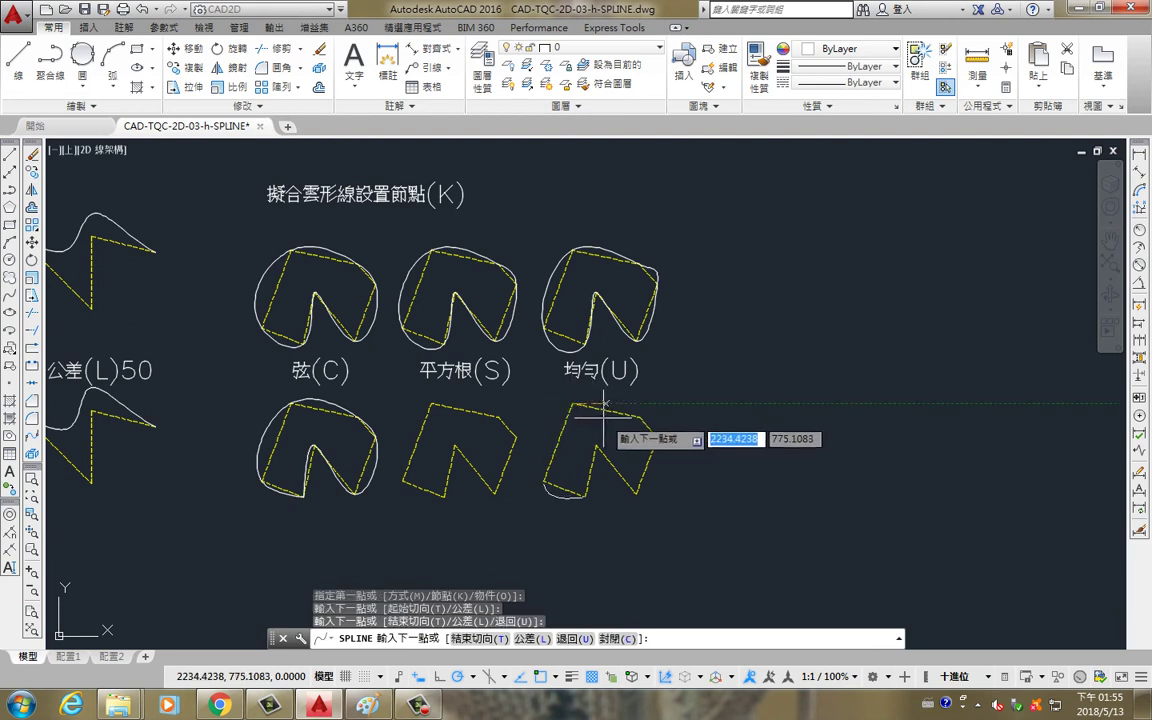
{"action": "left_click", "coordinate": [657, 436]}
{"action": "left_click", "coordinate": [637, 492]}
{"action": "left_click", "coordinate": [596, 445]}
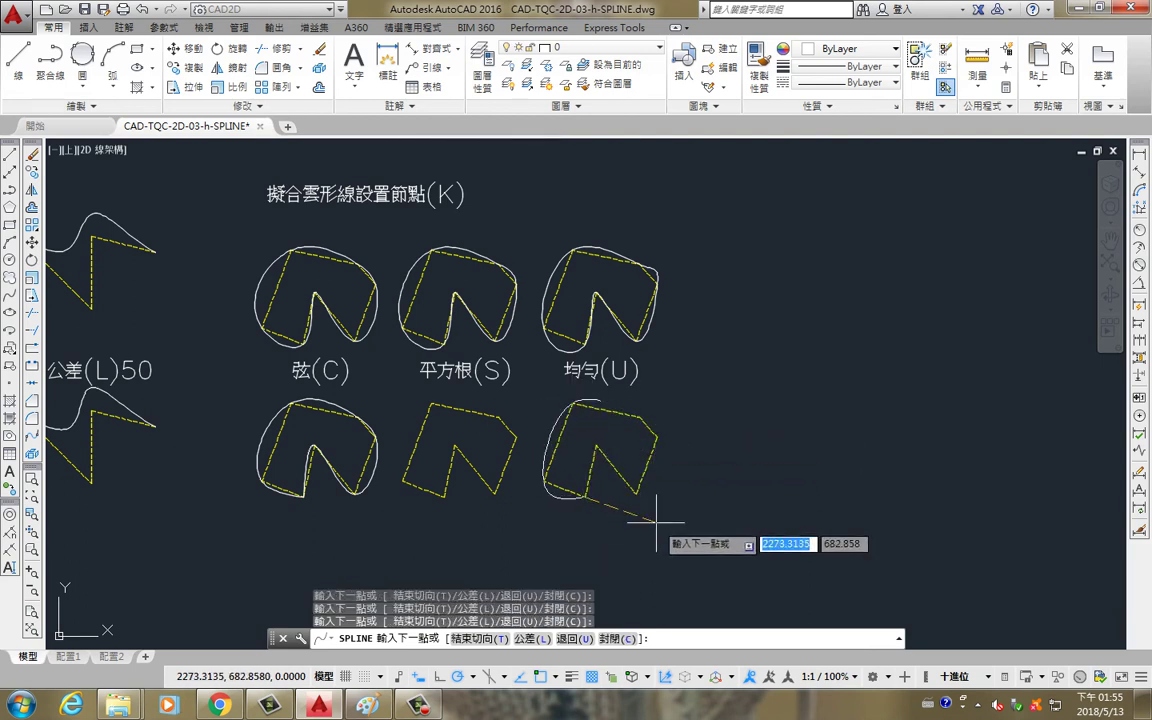
{"action": "key", "text": "Return"}
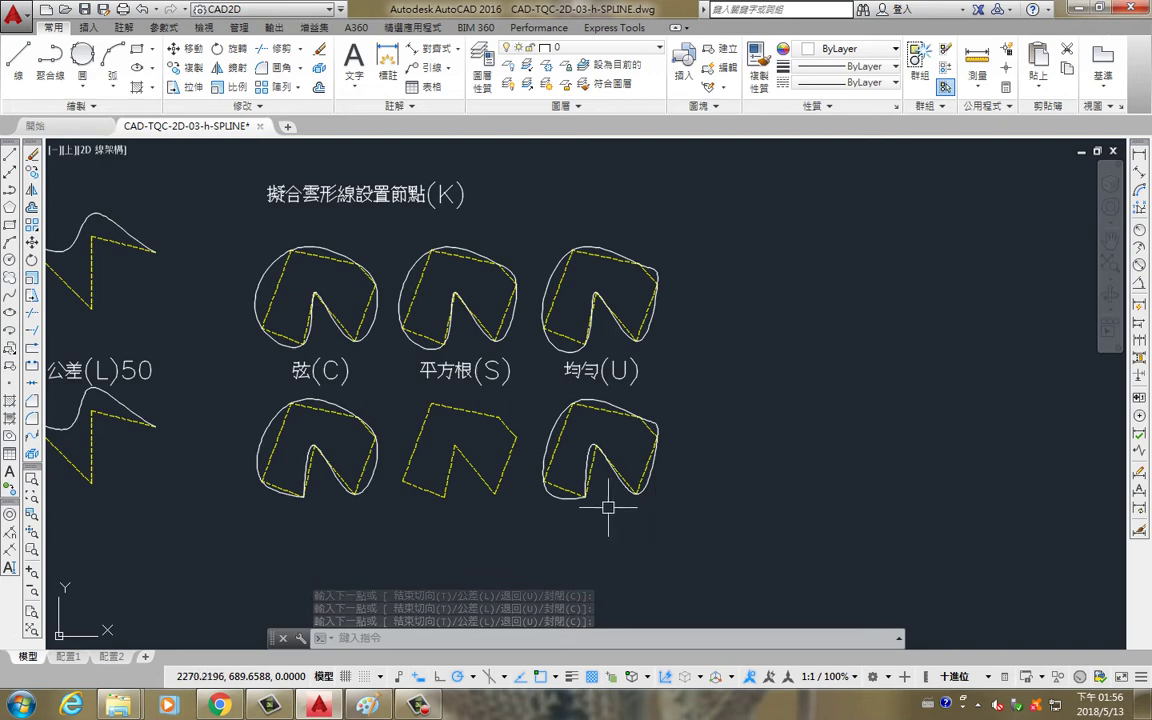
Pan and zoom to leave empty space above the degree samples.
{"action": "middle_click_drag", "start_coordinate": [583, 500], "coordinate": [694, 498]}
{"action": "middle_click_drag", "start_coordinate": [522, 445], "coordinate": [643, 443]}
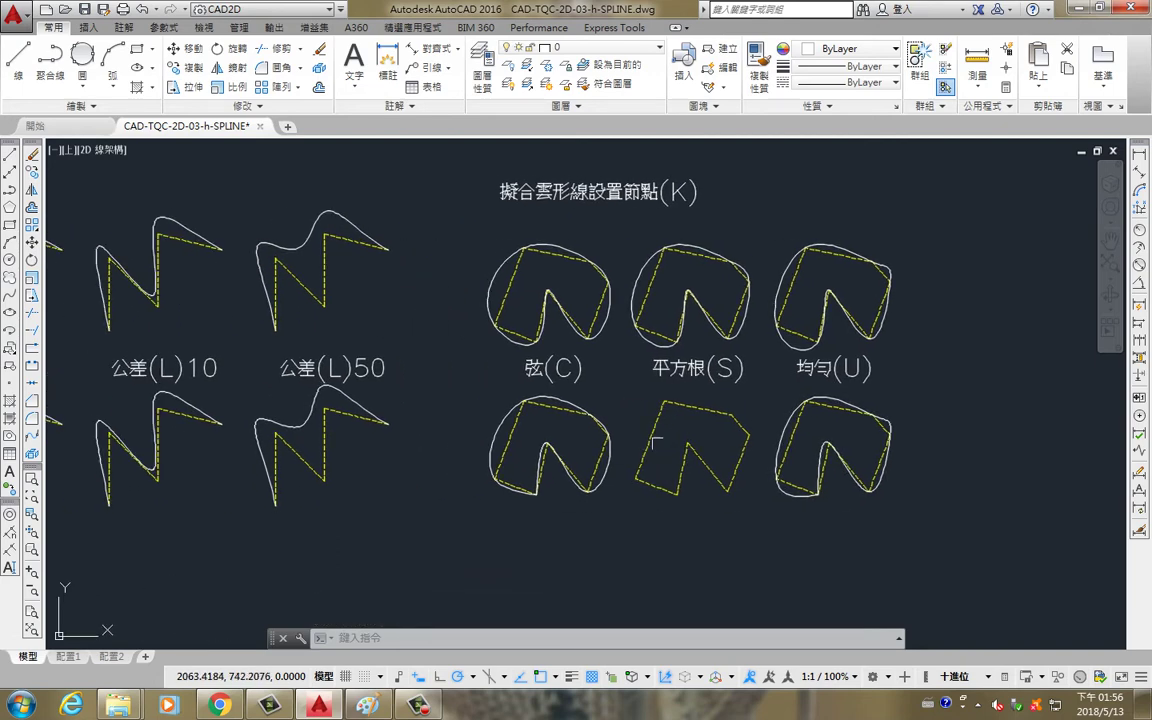
{"action": "scroll", "coordinate": [597, 437], "scroll_direction": "down", "scroll_amount": 1}
{"action": "scroll", "coordinate": [252, 417], "scroll_direction": "down", "scroll_amount": 2}
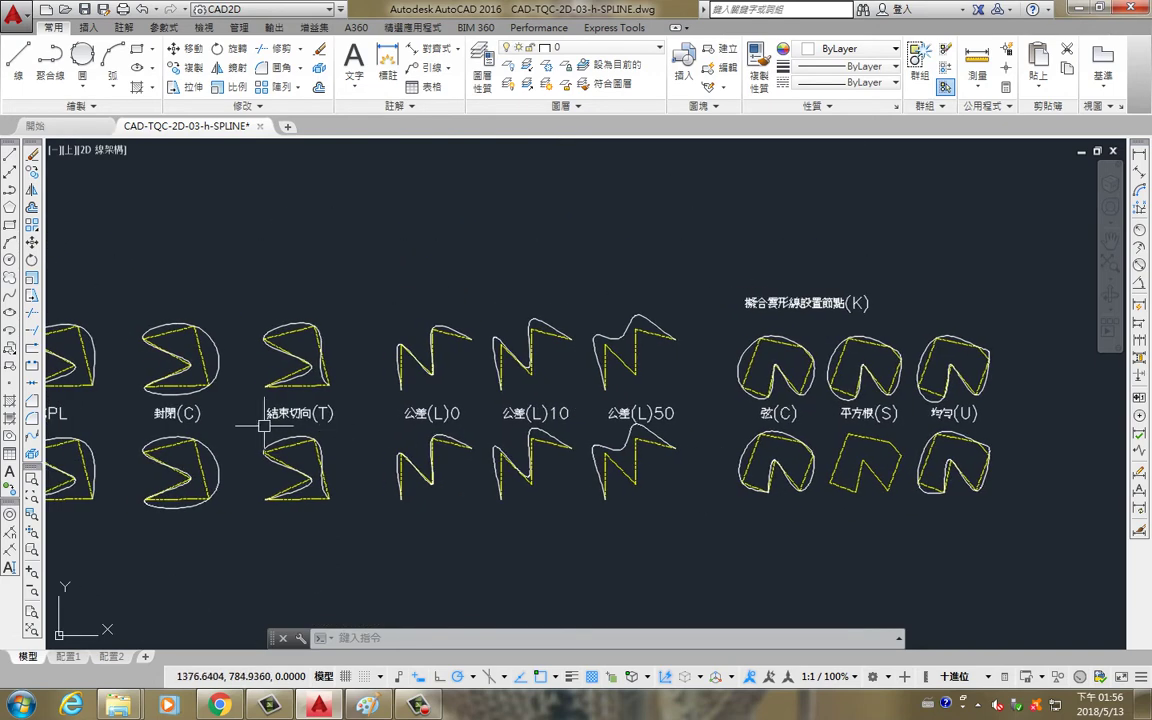
{"action": "scroll", "coordinate": [262, 428], "scroll_direction": "down", "scroll_amount": 6}
{"action": "middle_click_drag", "start_coordinate": [262, 428], "coordinate": [463, 442]}
{"action": "scroll", "coordinate": [463, 442], "scroll_direction": "up", "scroll_amount": 5}
{"action": "scroll", "coordinate": [172, 465], "scroll_direction": "down", "scroll_amount": 5}
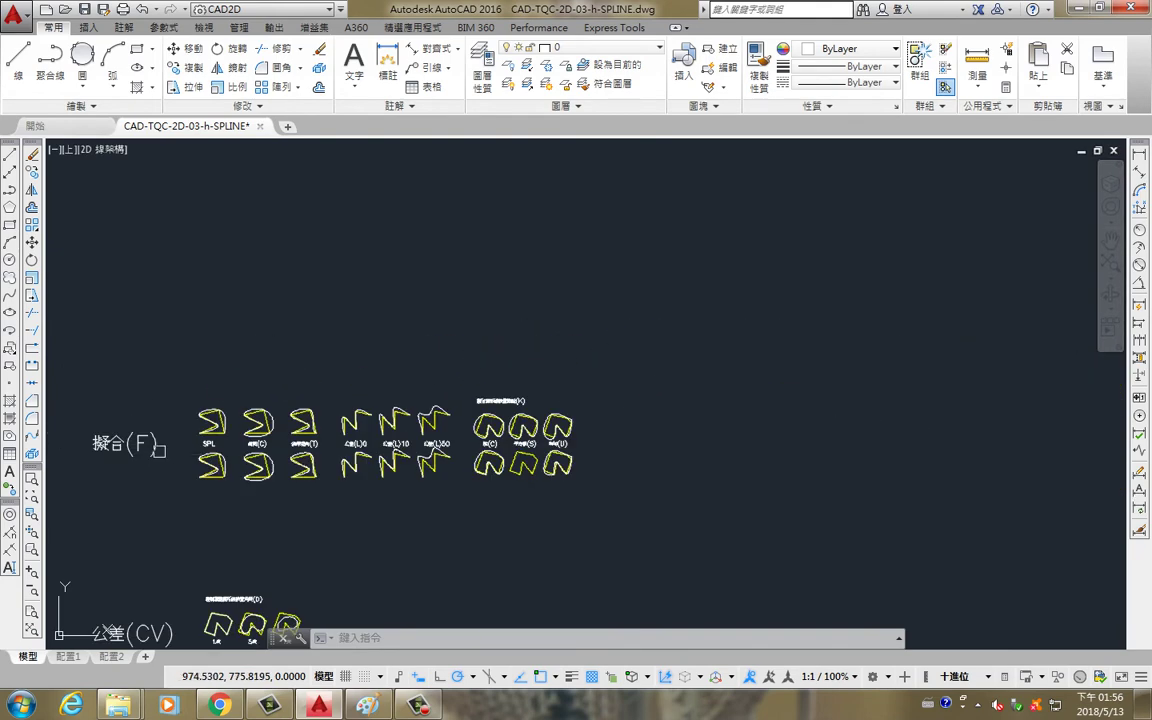
{"action": "middle_click_drag", "start_coordinate": [267, 551], "coordinate": [445, 437]}
{"action": "middle_click_drag", "start_coordinate": [335, 558], "coordinate": [398, 415]}
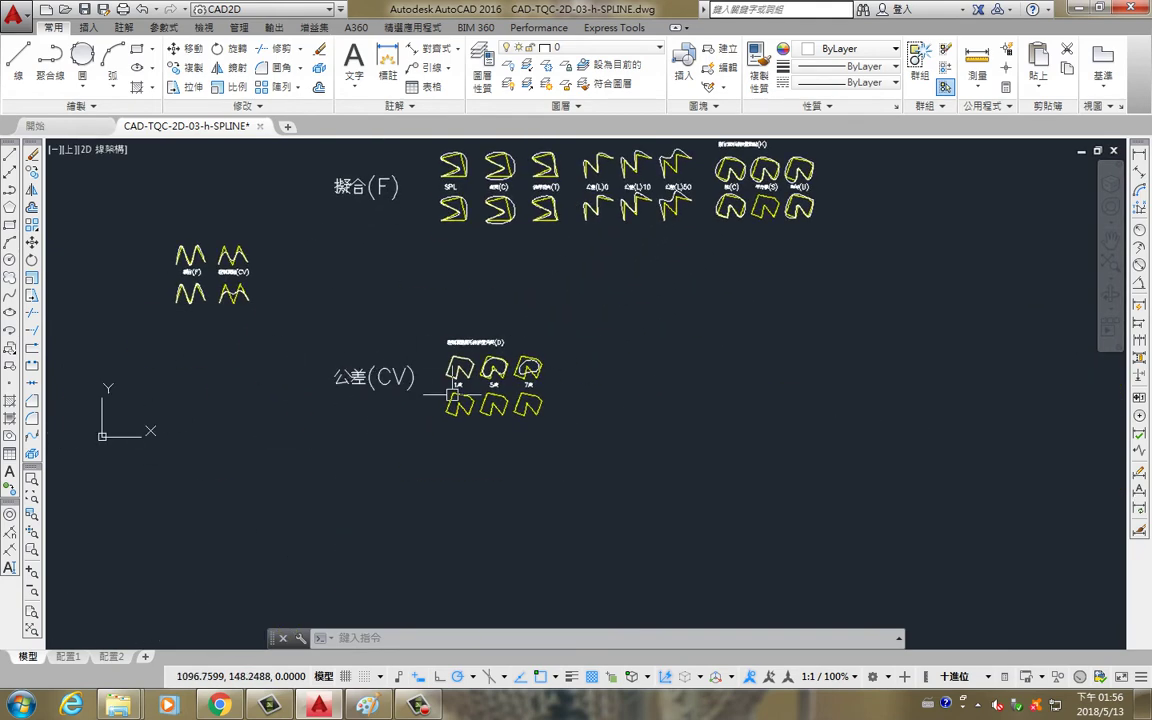
{"action": "scroll", "coordinate": [401, 370], "scroll_direction": "up", "scroll_amount": 4}
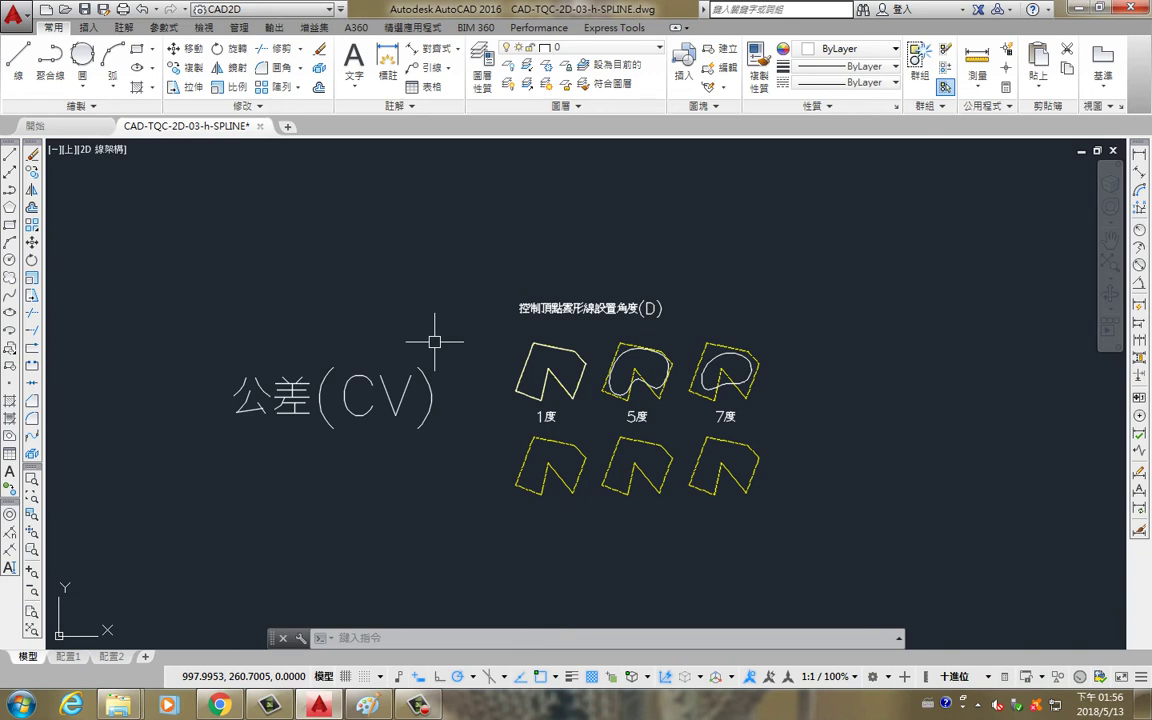
Draw a CV-method spline with five control vertices as an arch above the samples.
{"action": "type", "text": "sp"}
{"action": "key", "text": "Return"}
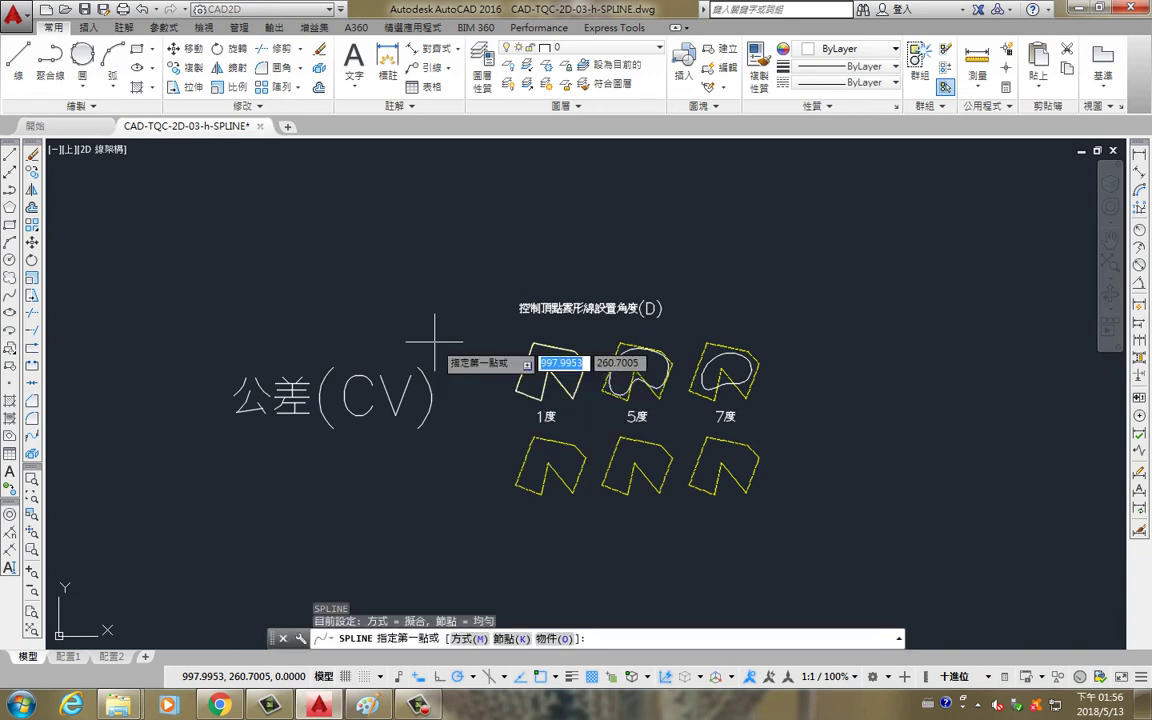
{"action": "type", "text": "m"}
{"action": "key", "text": "Return"}
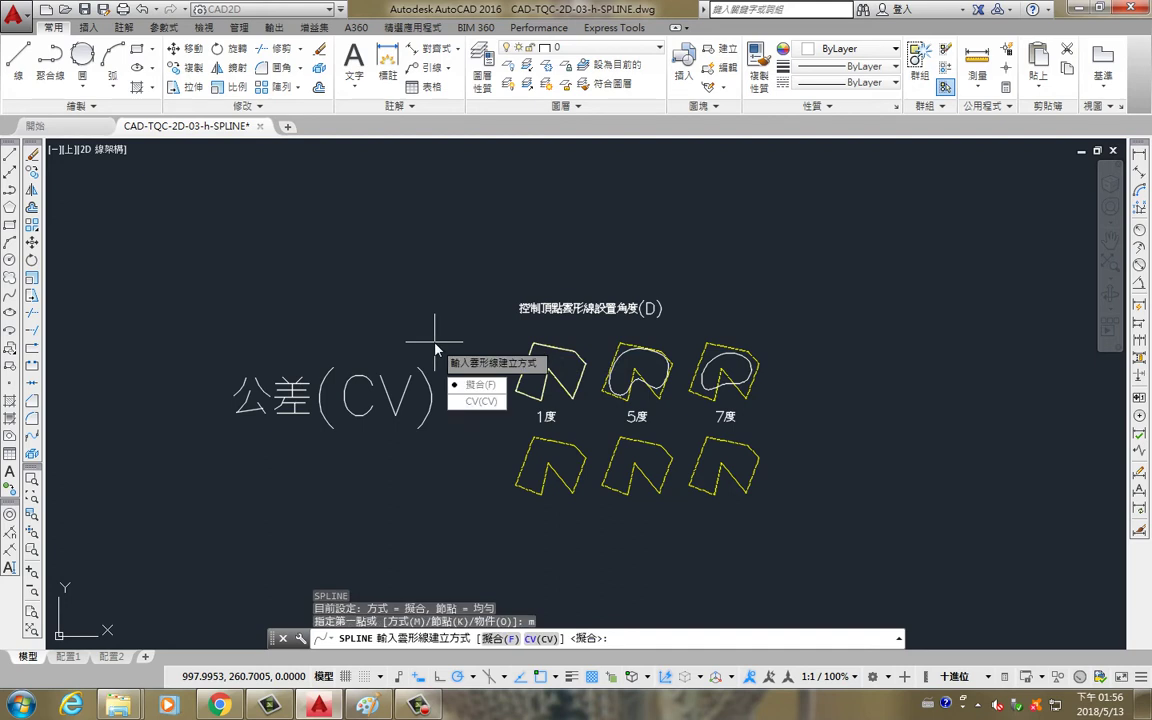
{"action": "left_click", "coordinate": [481, 401]}
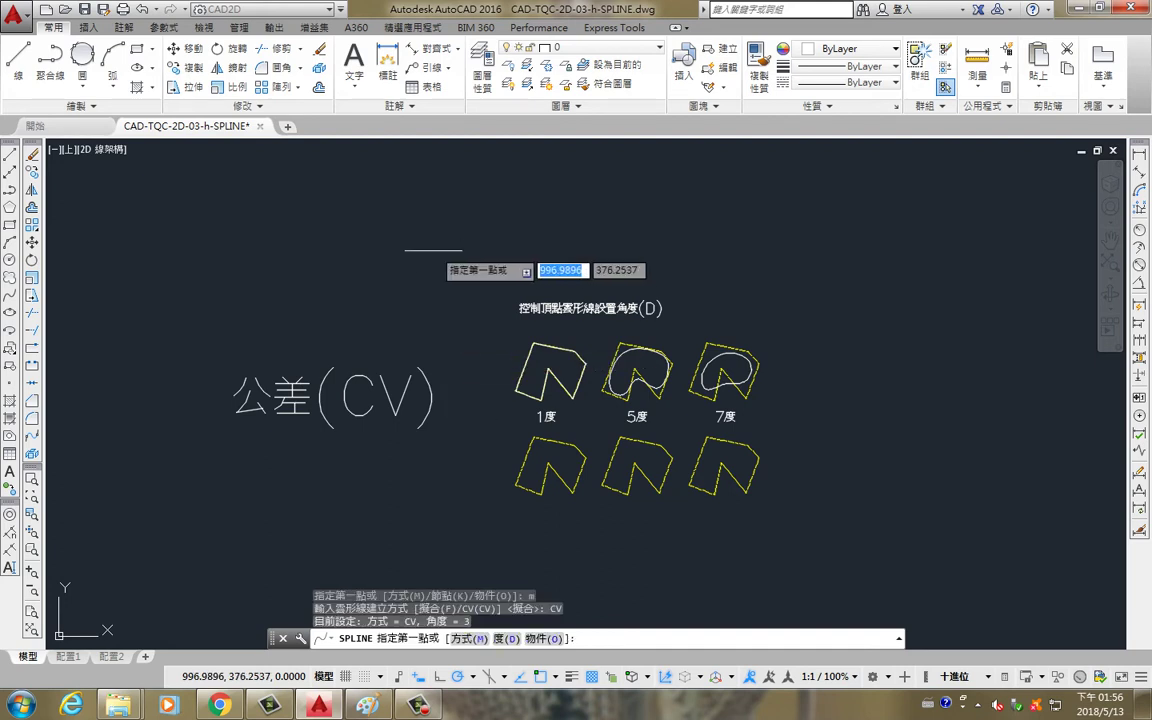
{"action": "left_click", "coordinate": [399, 268]}
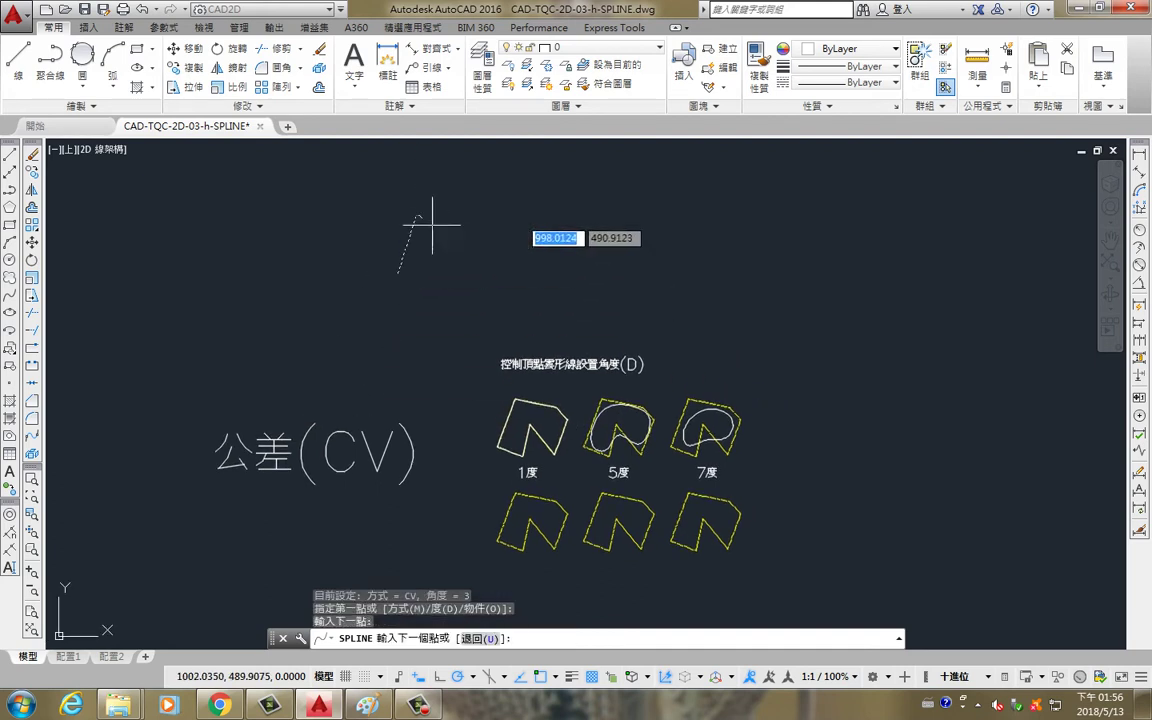
{"action": "left_click", "coordinate": [415, 215]}
{"action": "left_click", "coordinate": [458, 247]}
{"action": "left_click", "coordinate": [510, 209]}
{"action": "left_click", "coordinate": [491, 308]}
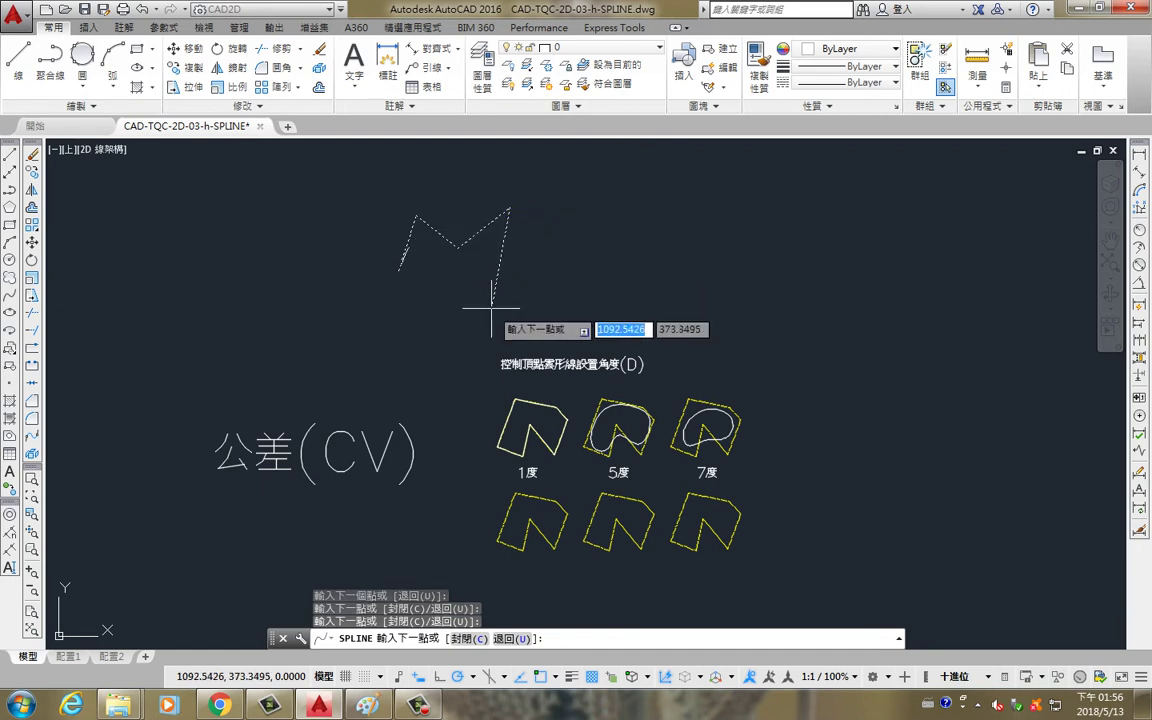
{"action": "key", "text": "Return"}
Select the new spline to view its vertices, then deselect and centre the CV degree samples.
{"action": "left_click", "coordinate": [497, 243]}
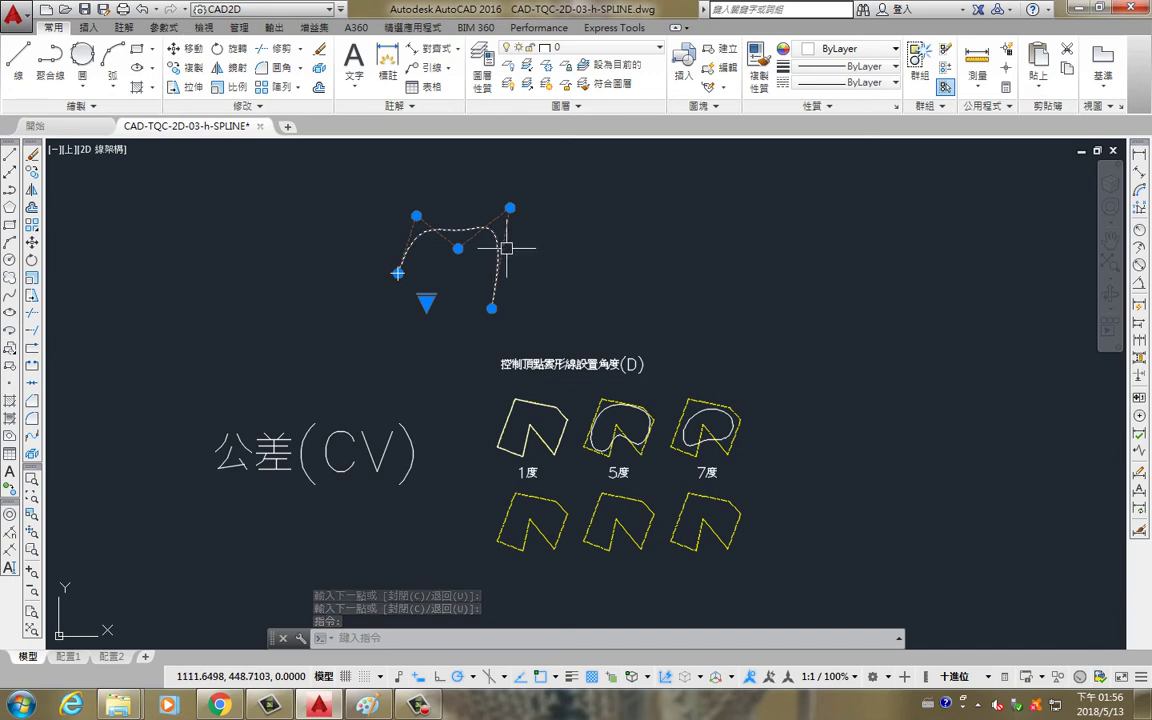
{"action": "key", "text": "Escape"}
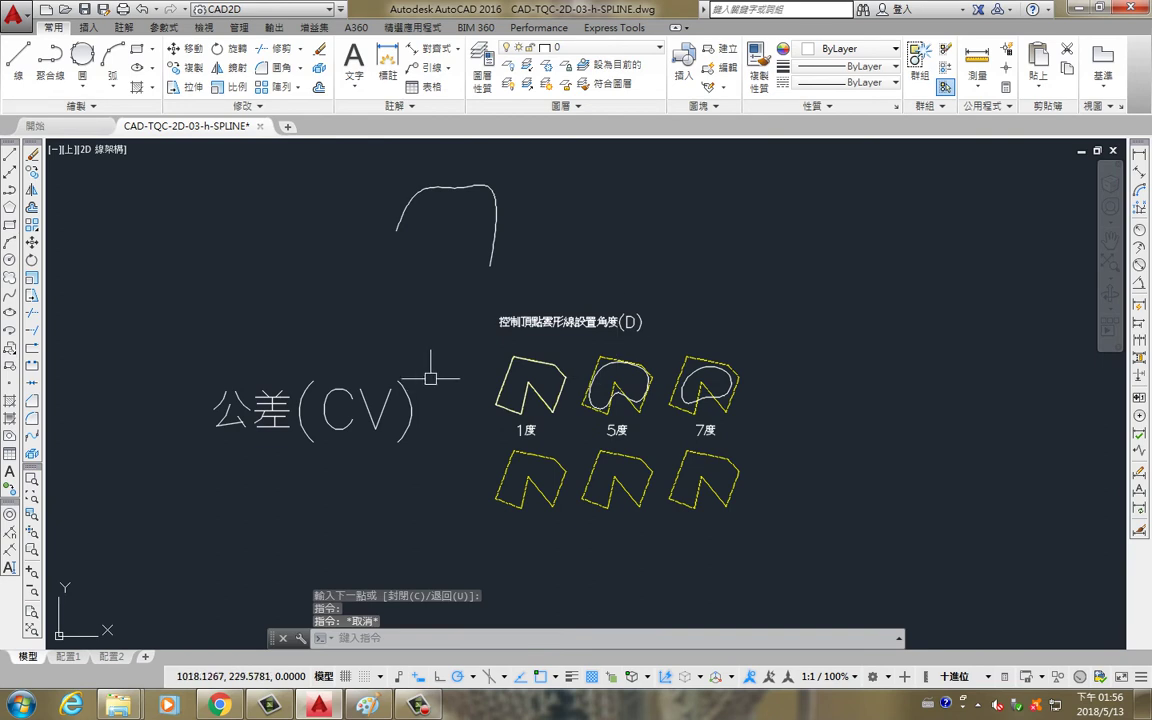
{"action": "middle_click_drag", "start_coordinate": [520, 548], "coordinate": [420, 478]}
{"action": "scroll", "coordinate": [442, 447], "scroll_direction": "up", "scroll_amount": 2}
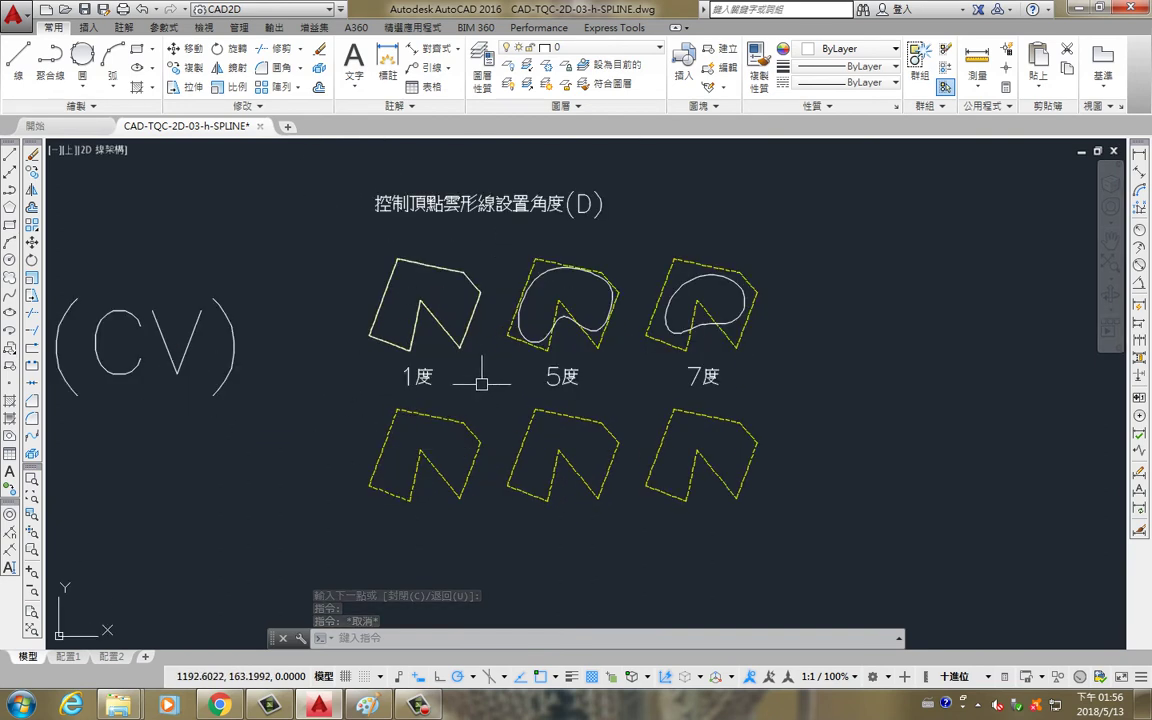
Start a SPLINE with control-vertex degree set to 1.
{"action": "type", "text": "sp"}
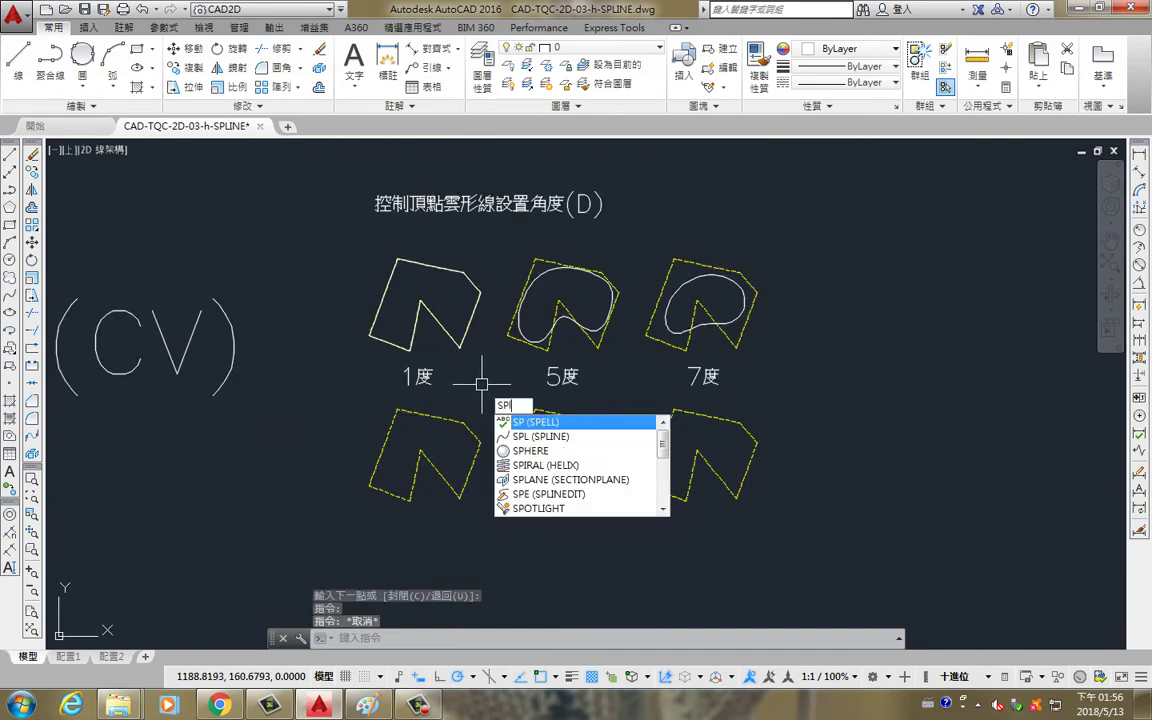
{"action": "type", "text": "l"}
{"action": "key", "text": "Return"}
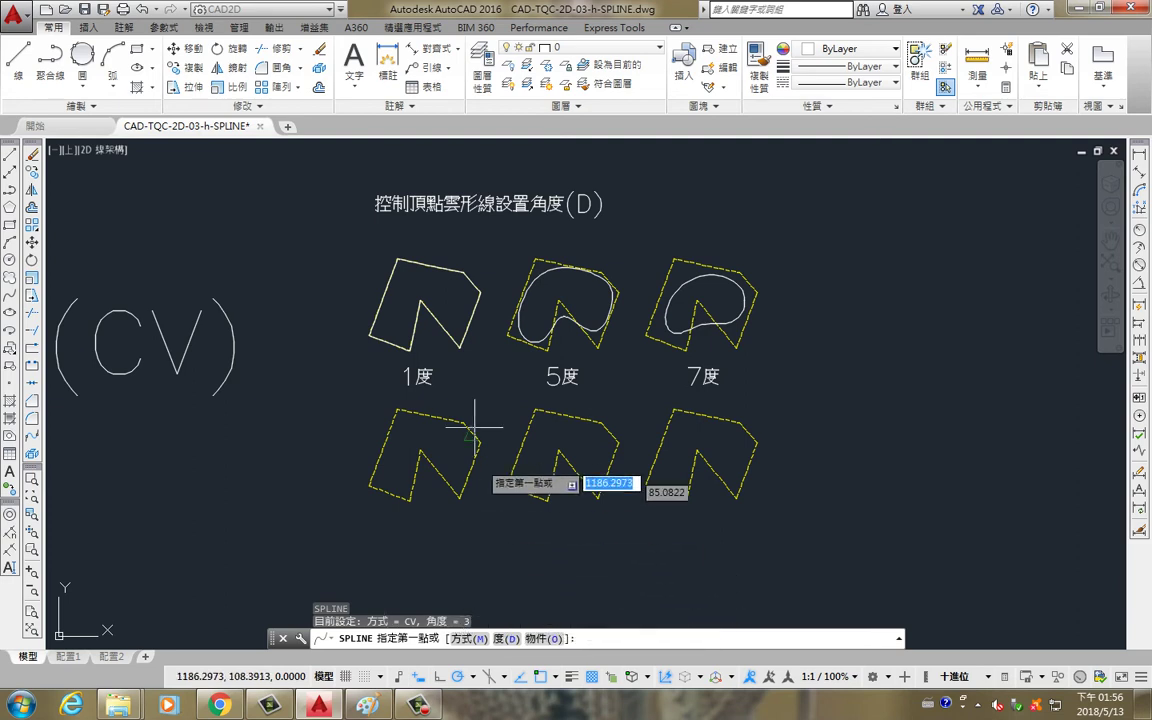
{"action": "type", "text": "d"}
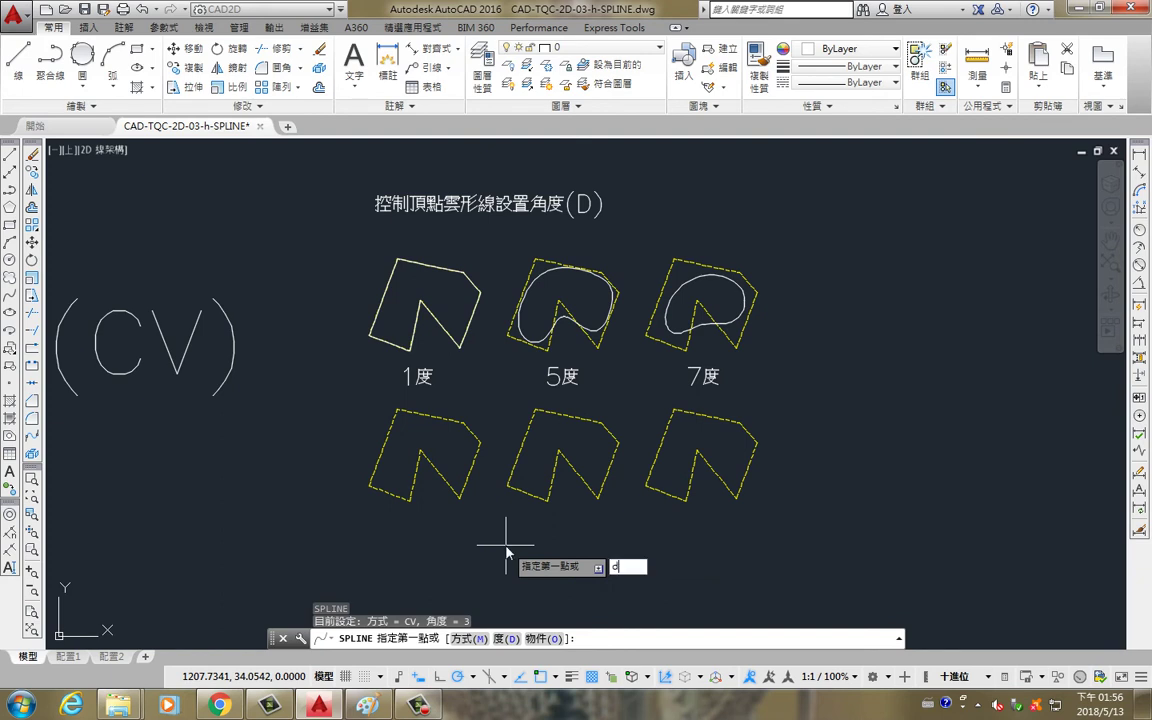
{"action": "key", "text": "Return"}
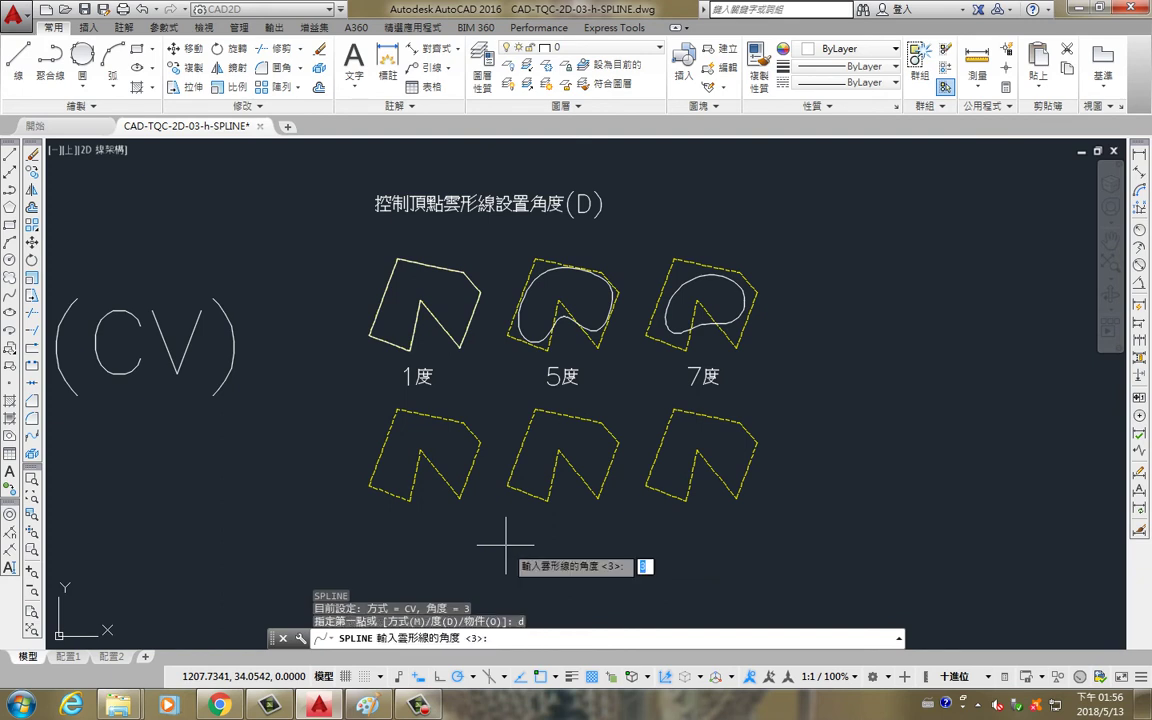
{"action": "type", "text": "1"}
{"action": "key", "text": "Return"}
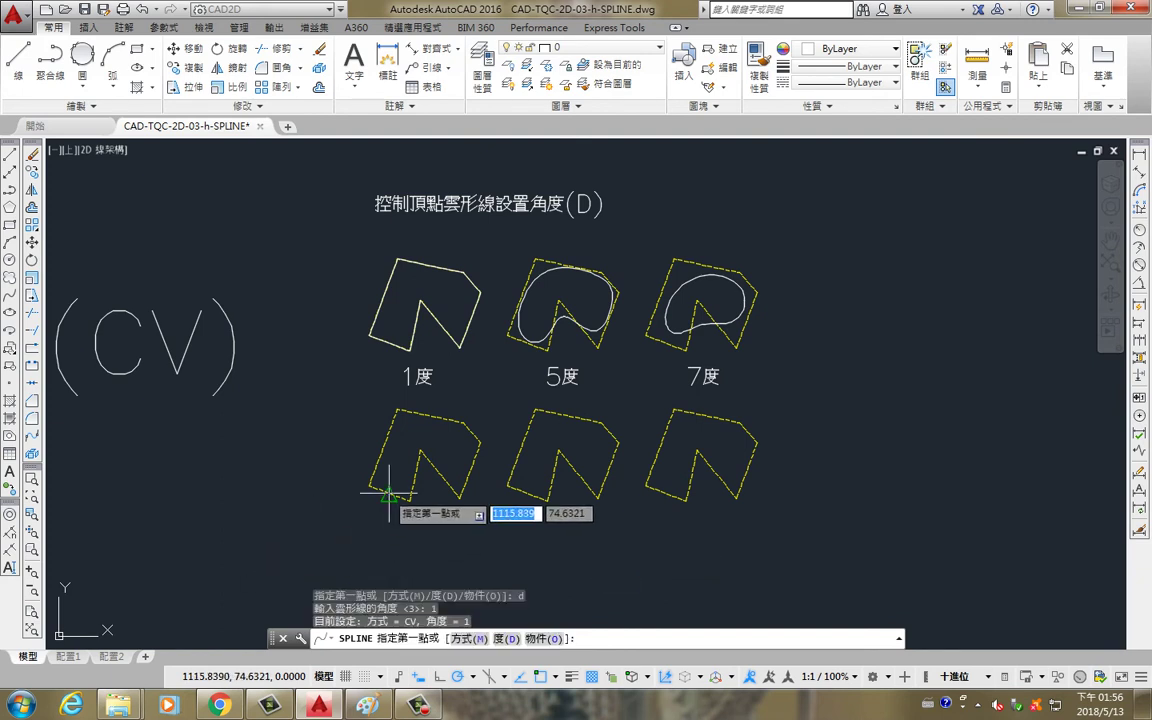
Trace the six corners of the lower-left 1度 dashed shape and close the spline.
{"action": "left_click", "coordinate": [397, 411]}
{"action": "left_click", "coordinate": [425, 415]}
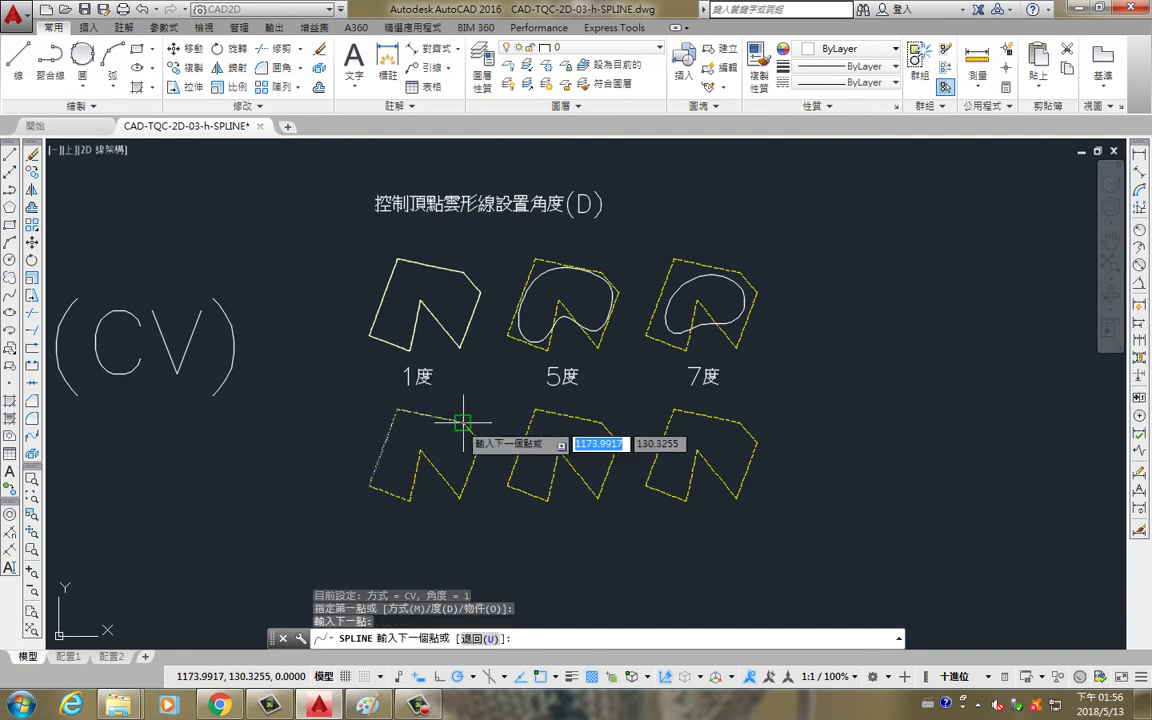
{"action": "left_click", "coordinate": [464, 423]}
{"action": "left_click", "coordinate": [480, 446]}
{"action": "left_click", "coordinate": [458, 497]}
{"action": "left_click", "coordinate": [420, 452]}
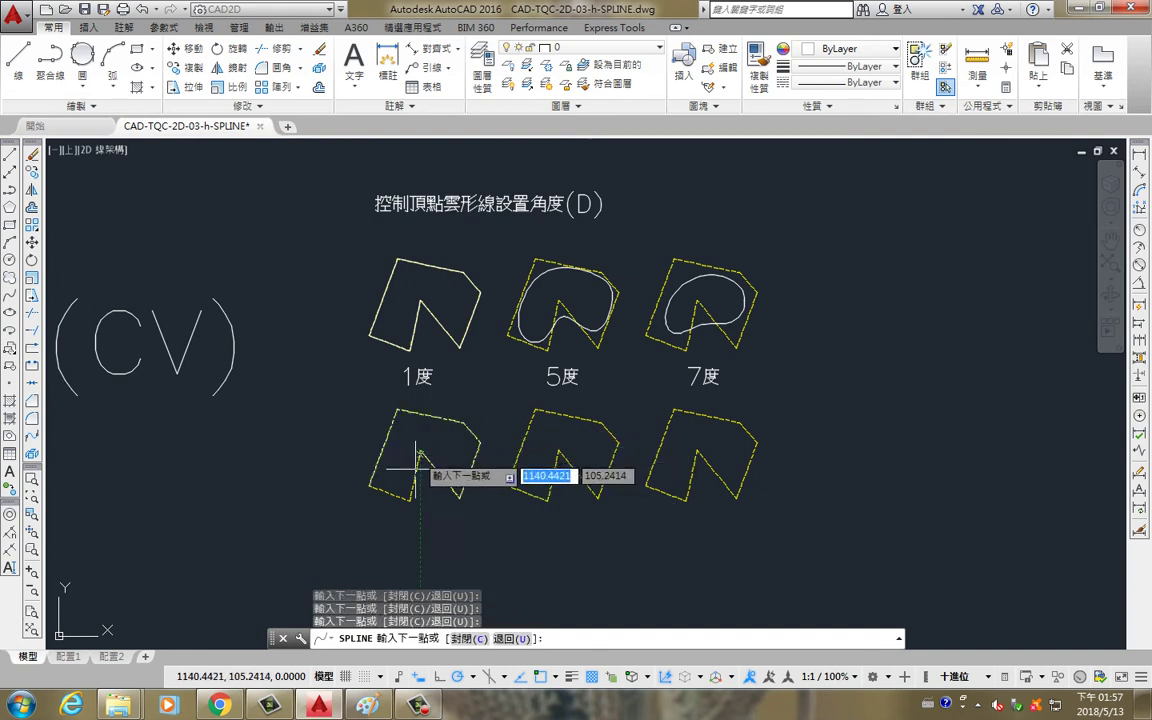
{"action": "type", "text": "c"}
{"action": "key", "text": "Return"}
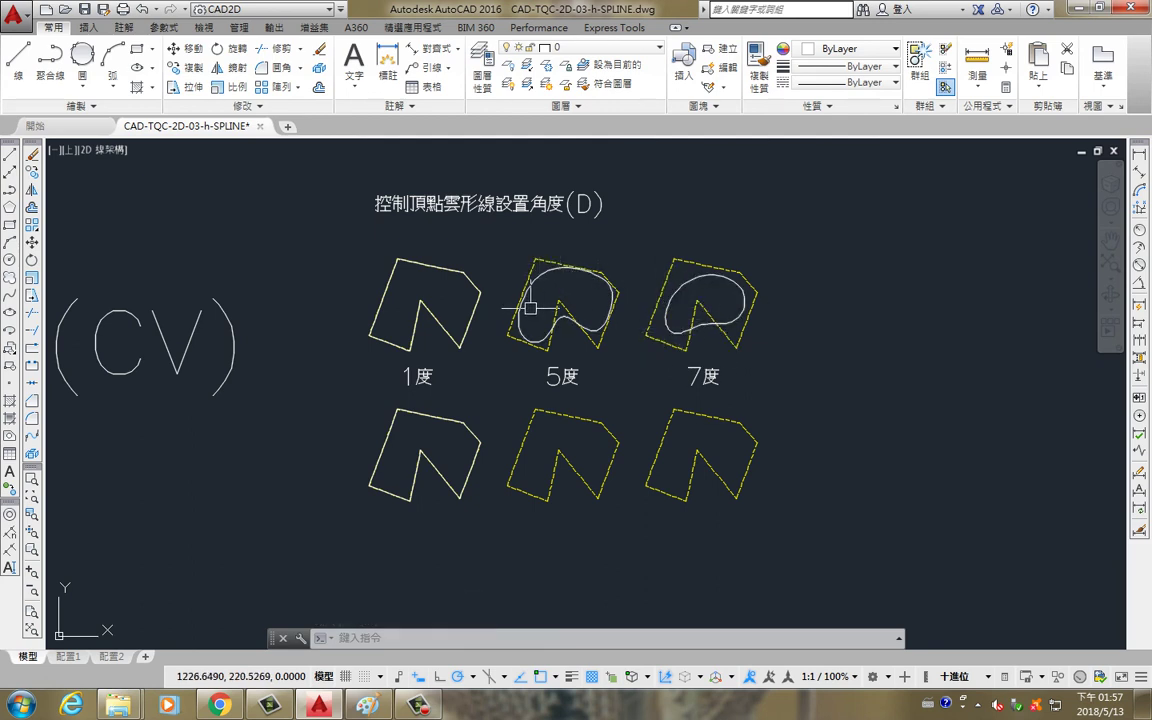
{"action": "scroll", "coordinate": [666, 467], "scroll_direction": "down", "scroll_amount": 2}
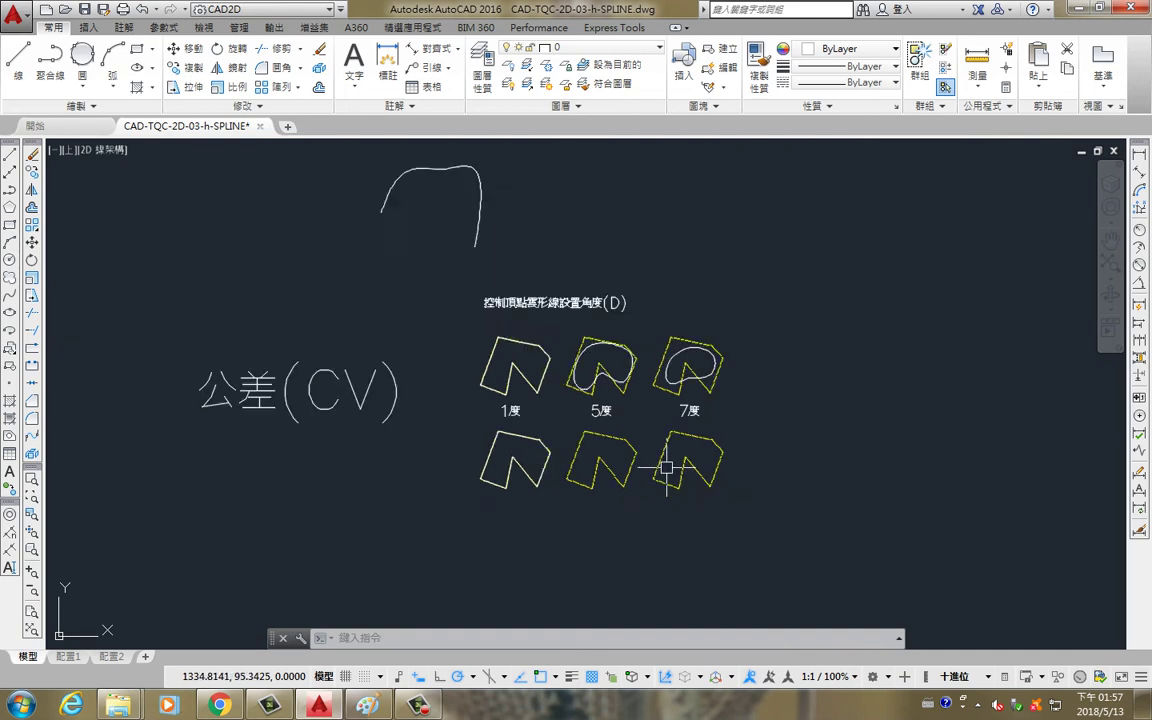
{"action": "scroll", "coordinate": [620, 480], "scroll_direction": "down", "scroll_amount": 3}
{"action": "scroll", "coordinate": [410, 440], "scroll_direction": "down", "scroll_amount": 3}
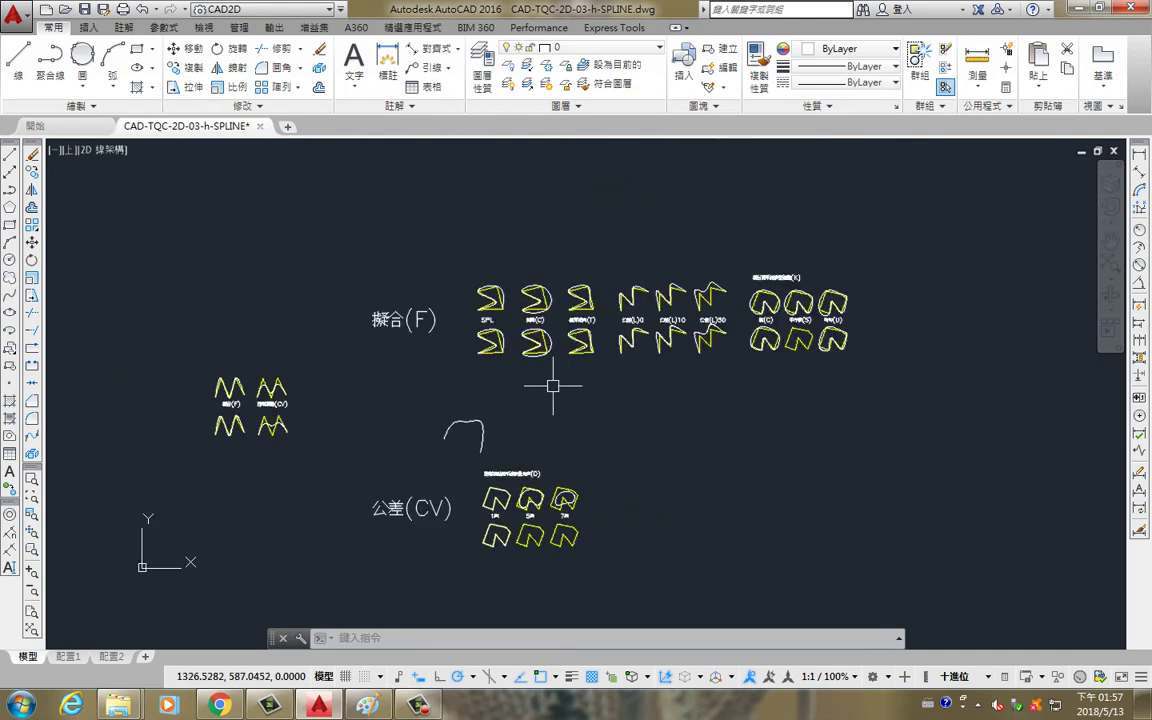
{"action": "scroll", "coordinate": [342, 424], "scroll_direction": "up", "scroll_amount": 5}
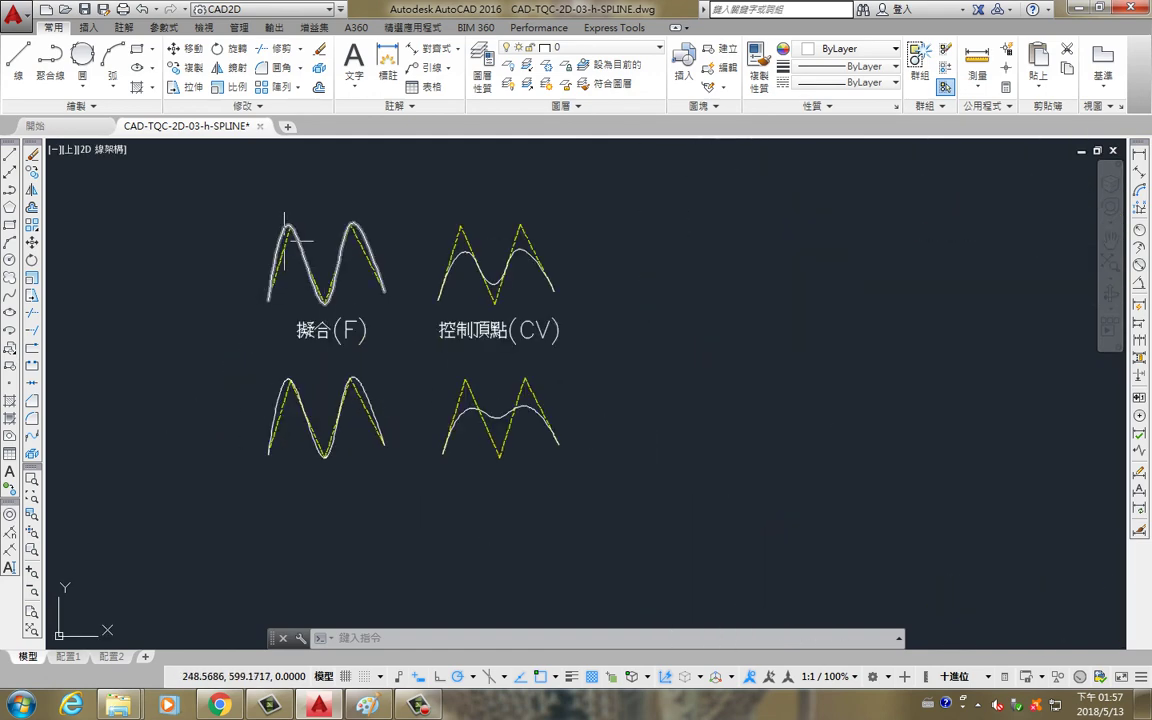
{"action": "middle_click_drag", "start_coordinate": [792, 378], "coordinate": [597, 383]}
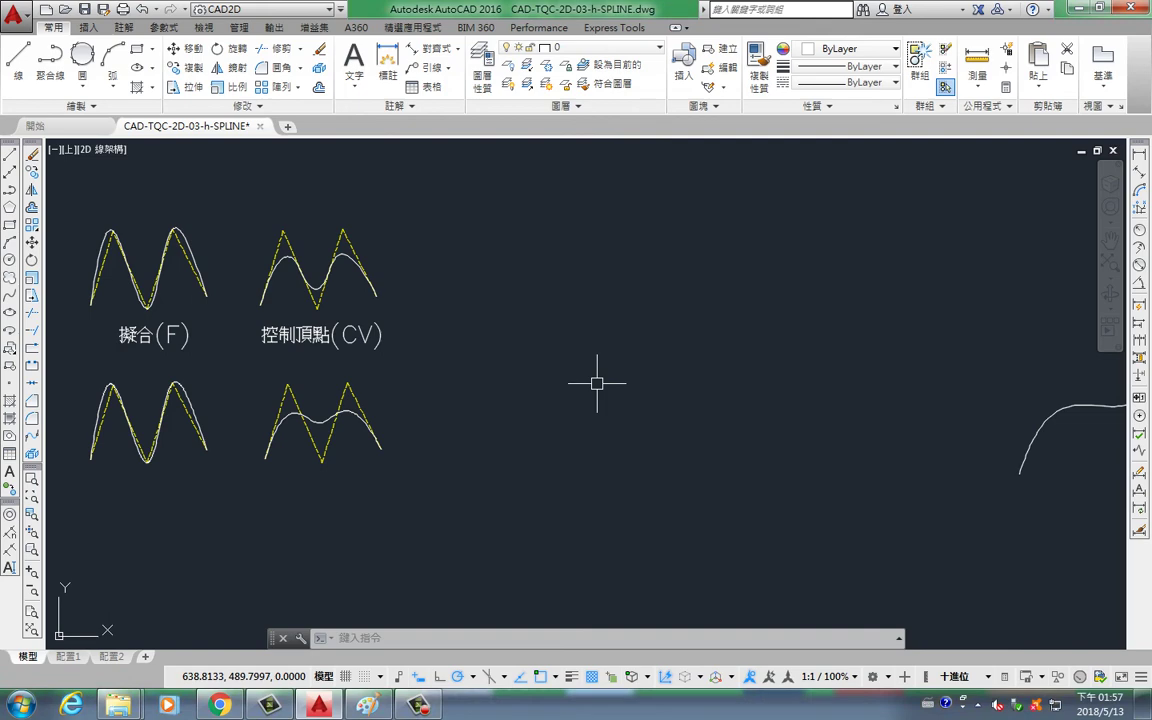
{"action": "scroll", "coordinate": [597, 383], "scroll_direction": "down", "scroll_amount": 3}
{"action": "middle_click_drag", "start_coordinate": [955, 380], "coordinate": [725, 378]}
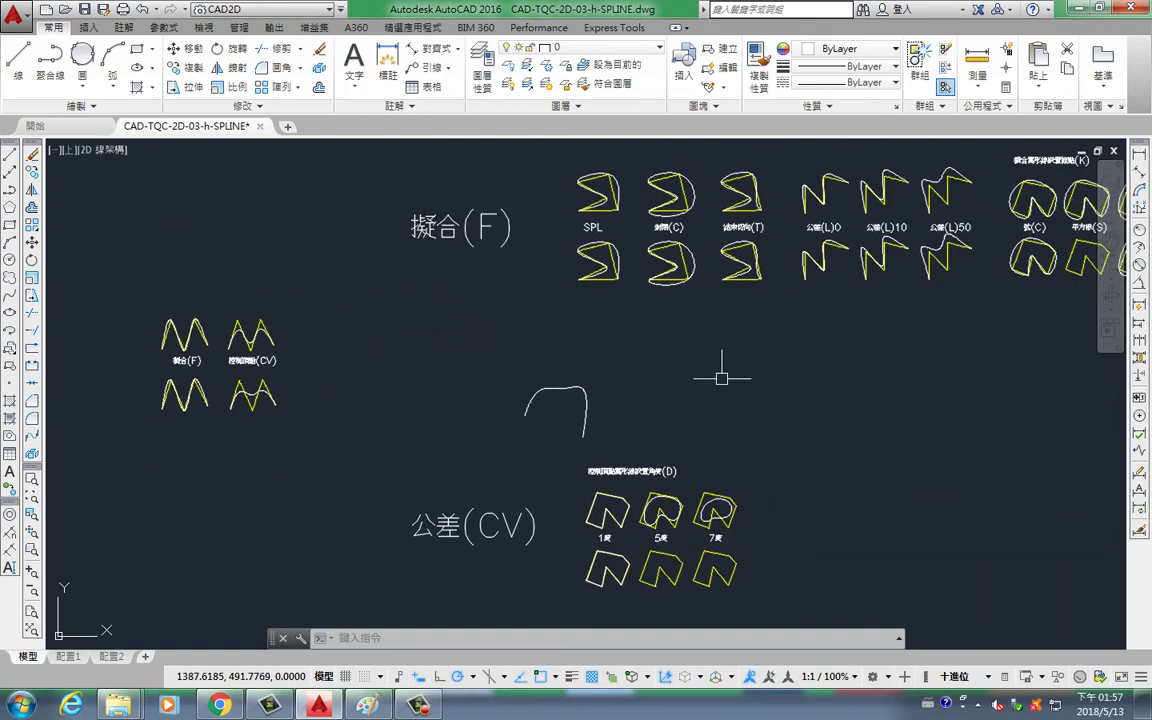